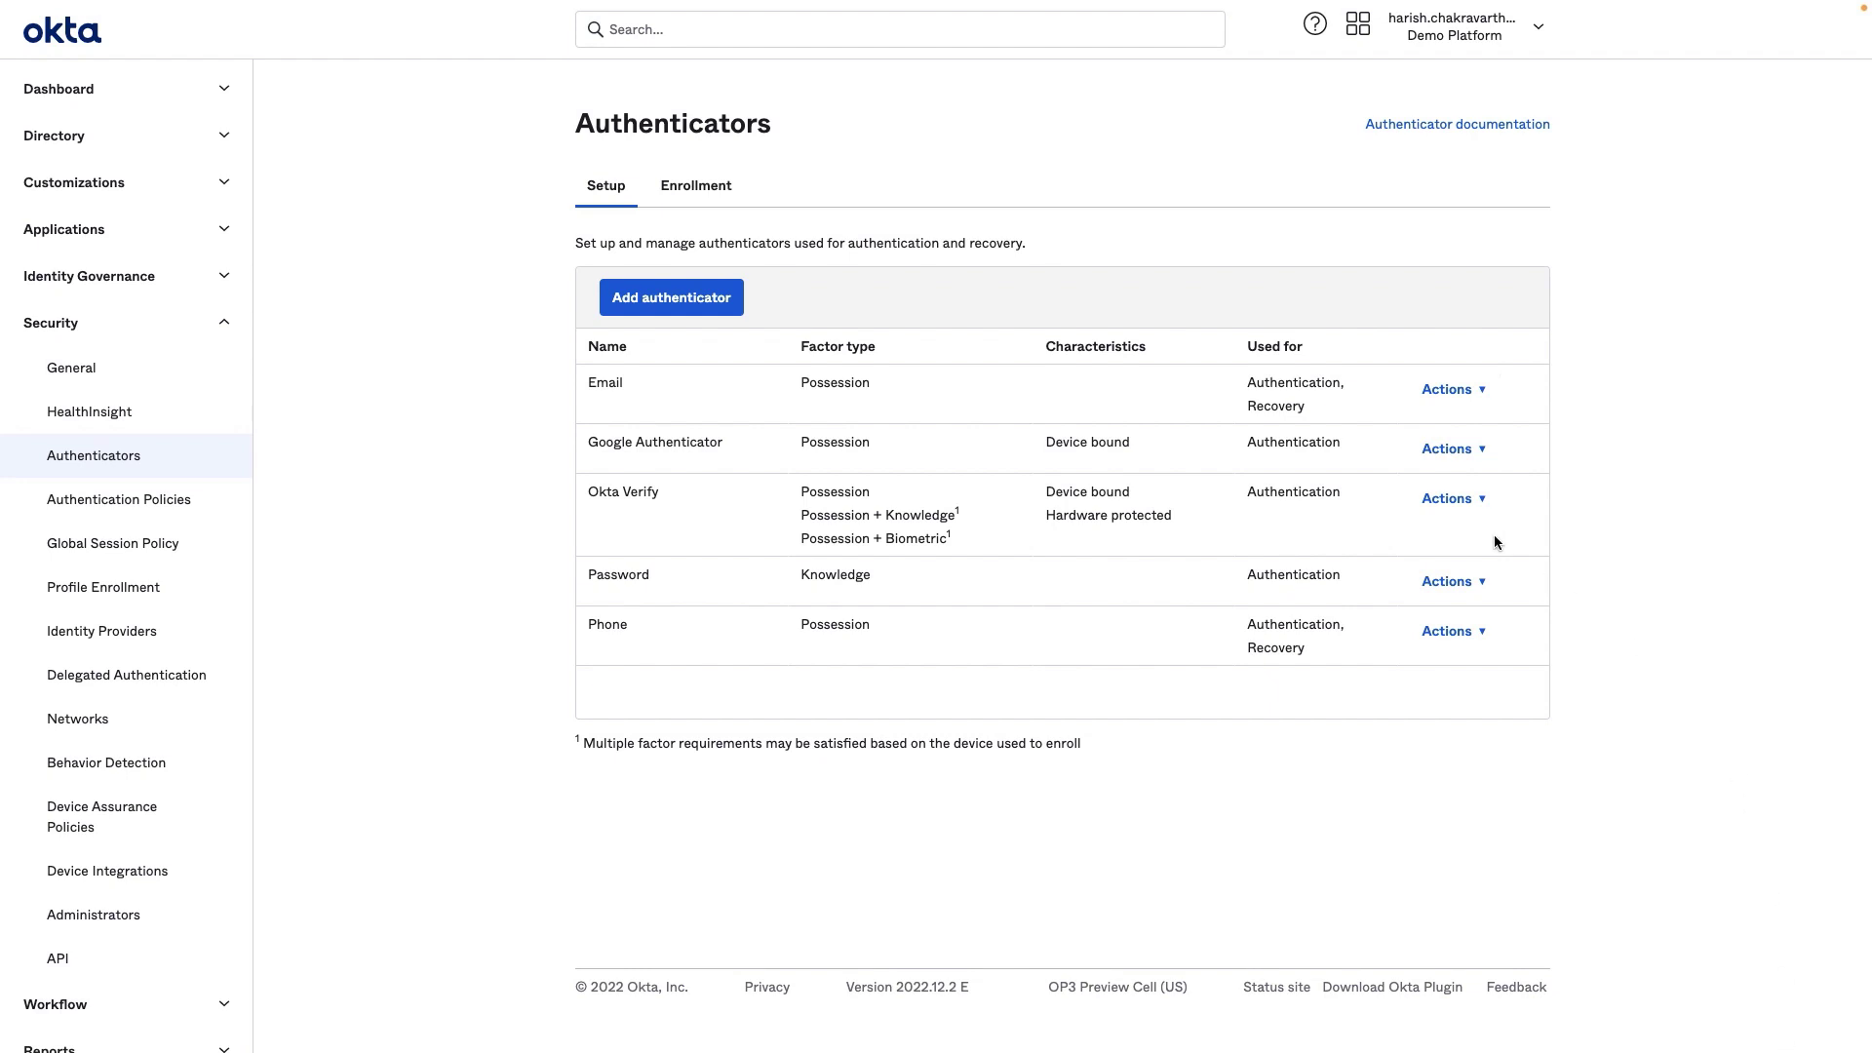
Open the Email authenticator's Actions menu and choose Edit to change its settings.
{"action": "left_click", "coordinate": [1467, 391]}
{"action": "left_click", "coordinate": [1457, 427]}
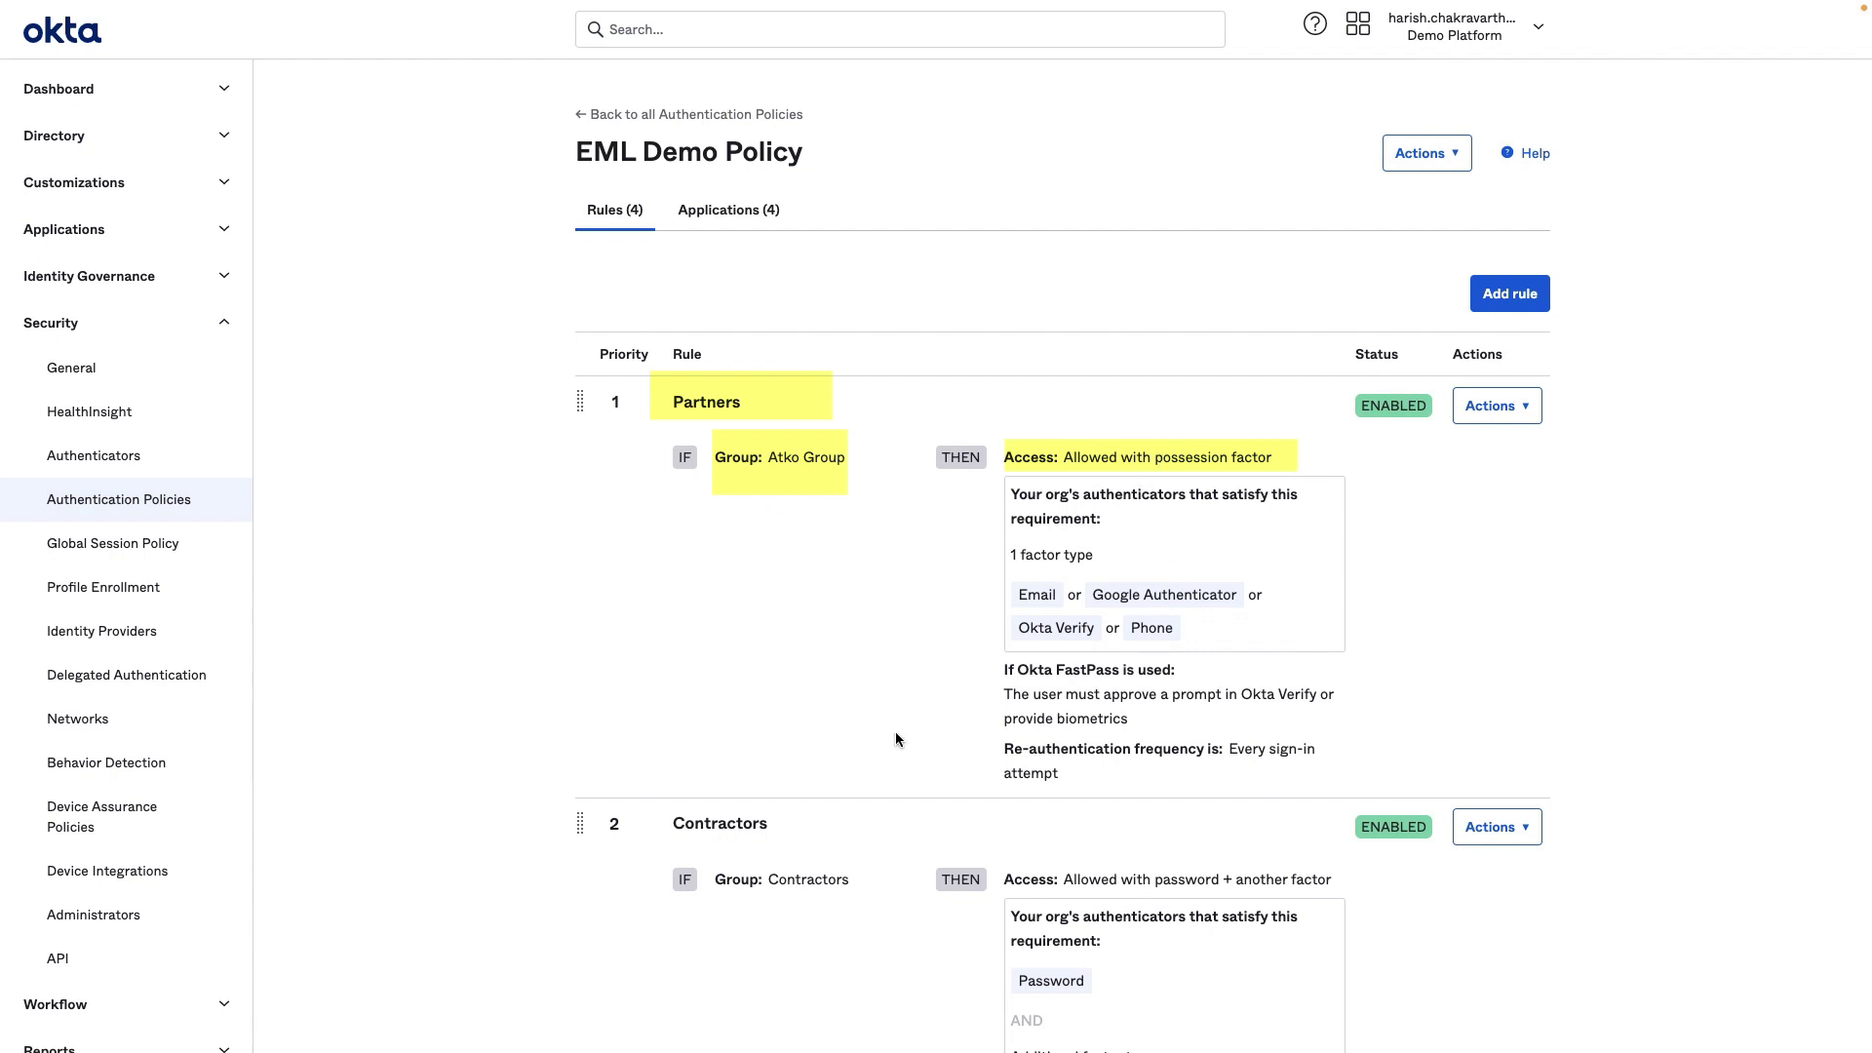
{"action": "scroll", "coordinate": [753, 790], "scroll_direction": "down", "scroll_amount": 5}
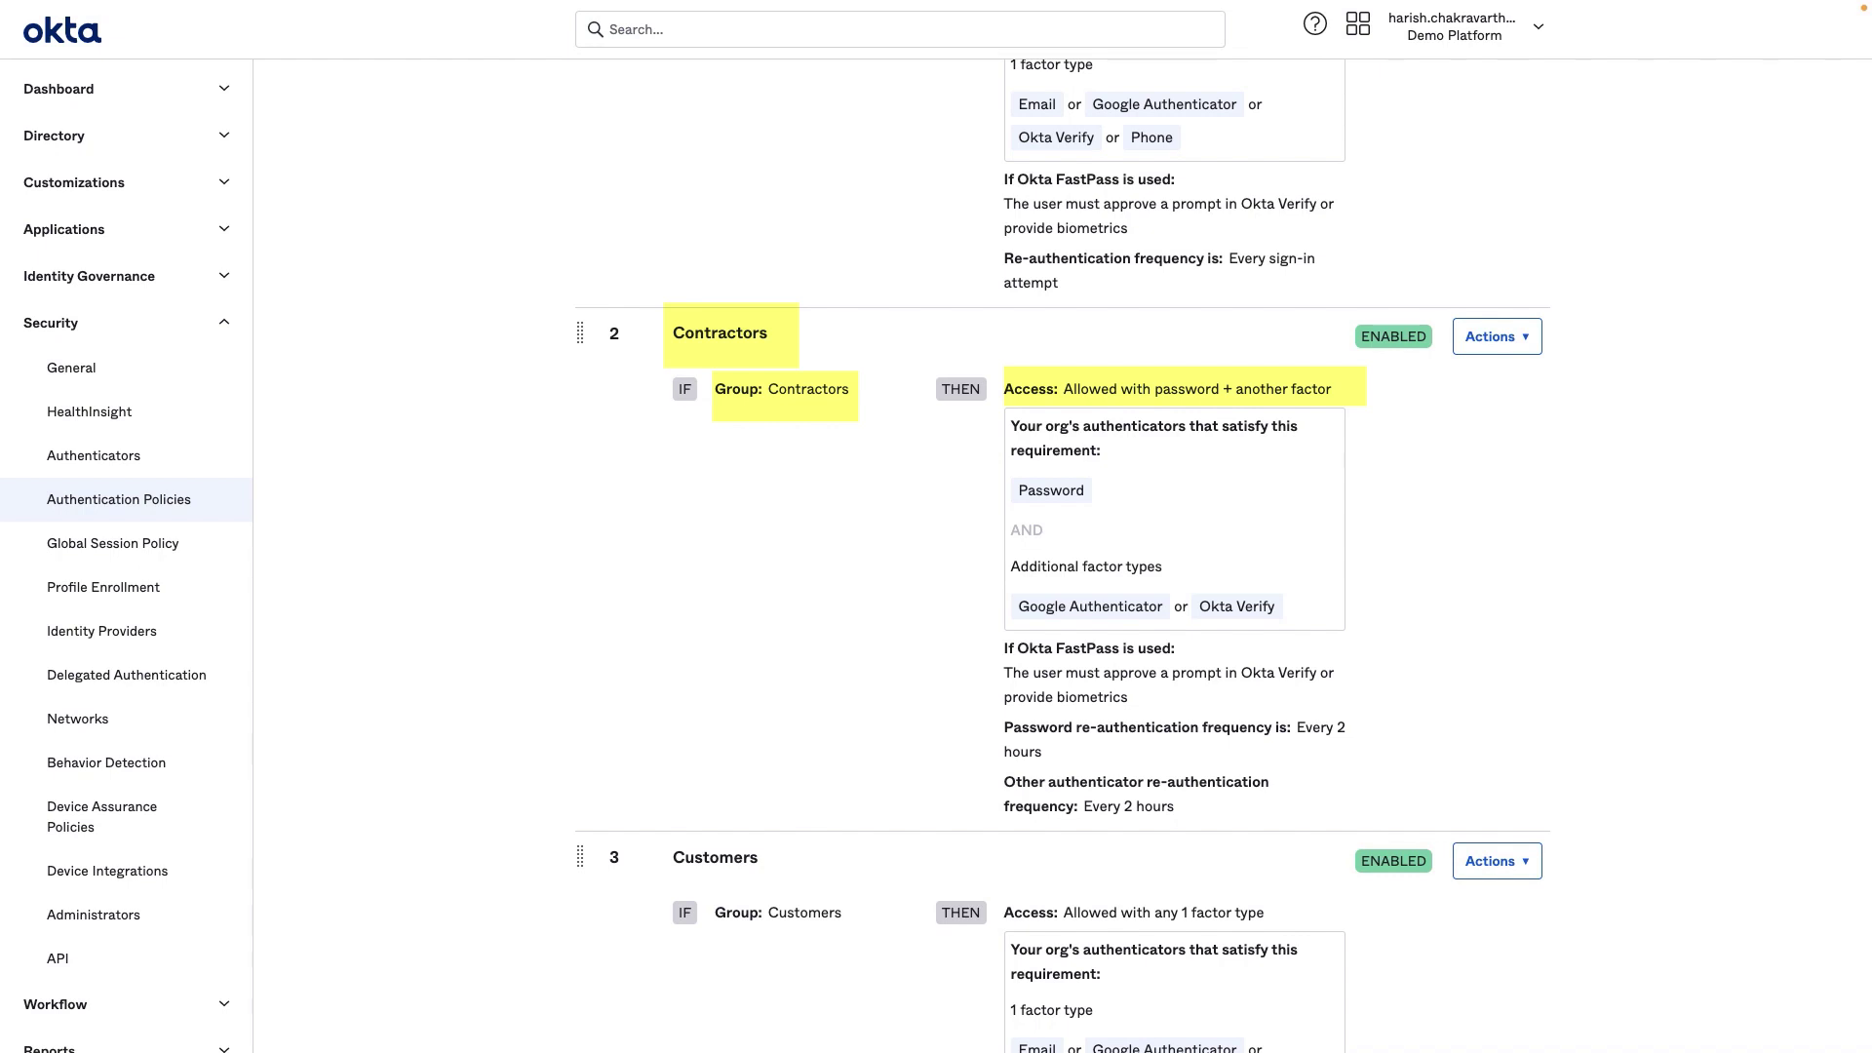
{"action": "scroll", "coordinate": [443, 702], "scroll_direction": "down", "scroll_amount": 4}
{"action": "scroll", "coordinate": [443, 700], "scroll_direction": "down", "scroll_amount": 2}
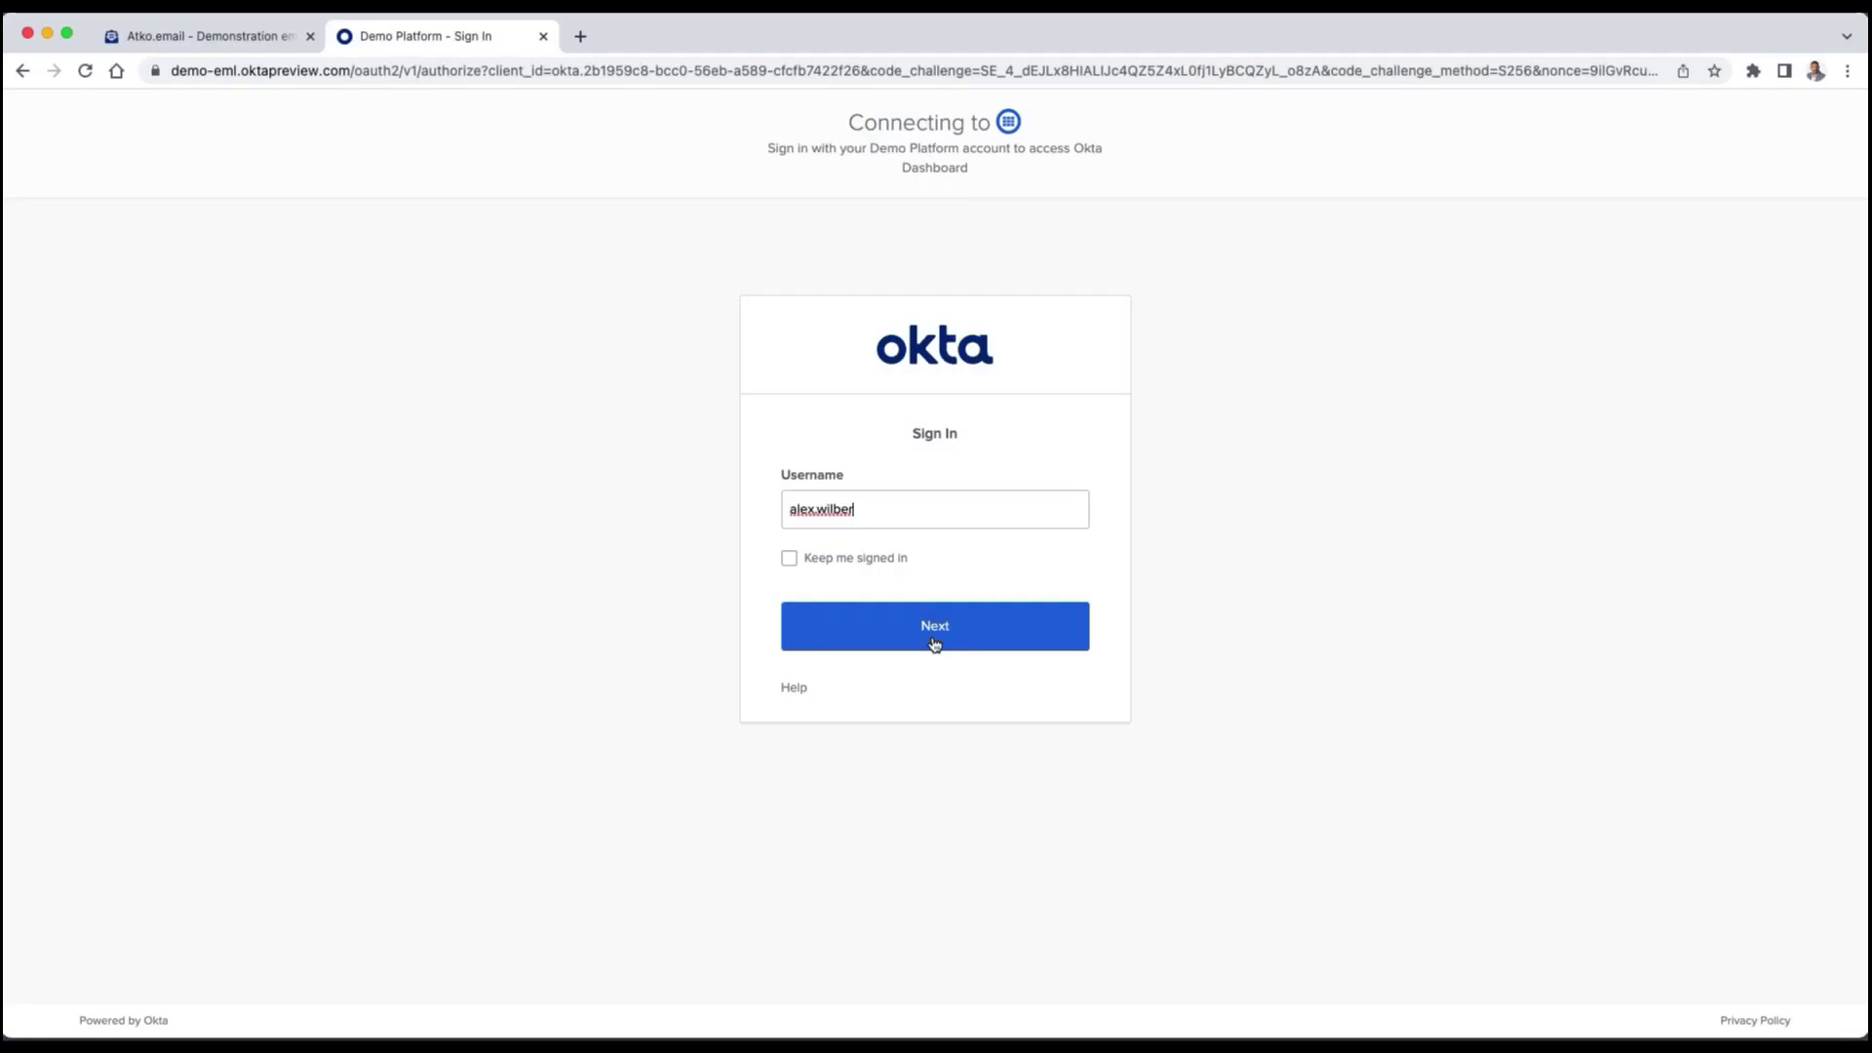
Submit the demo username, request the sign-in email, and follow its Sign In link from the Atko.email inbox.
{"action": "left_click", "coordinate": [934, 644]}
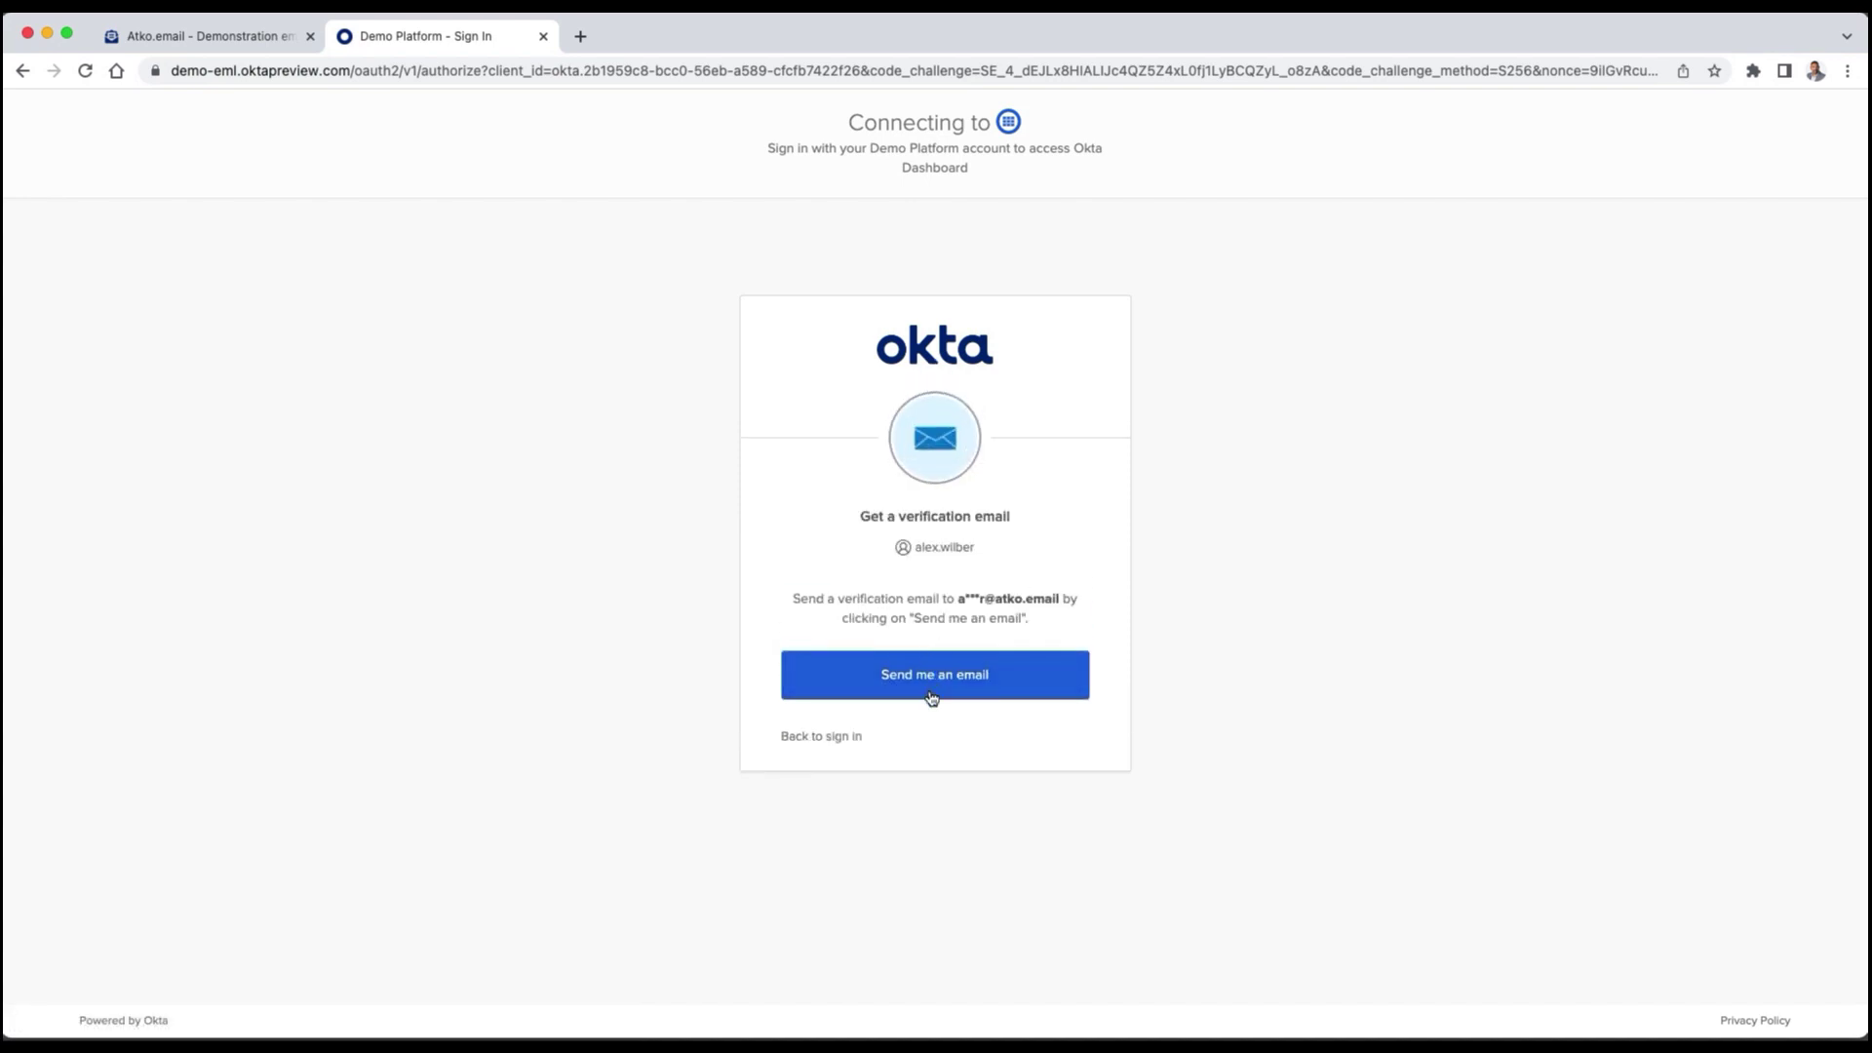
{"action": "left_click", "coordinate": [932, 691]}
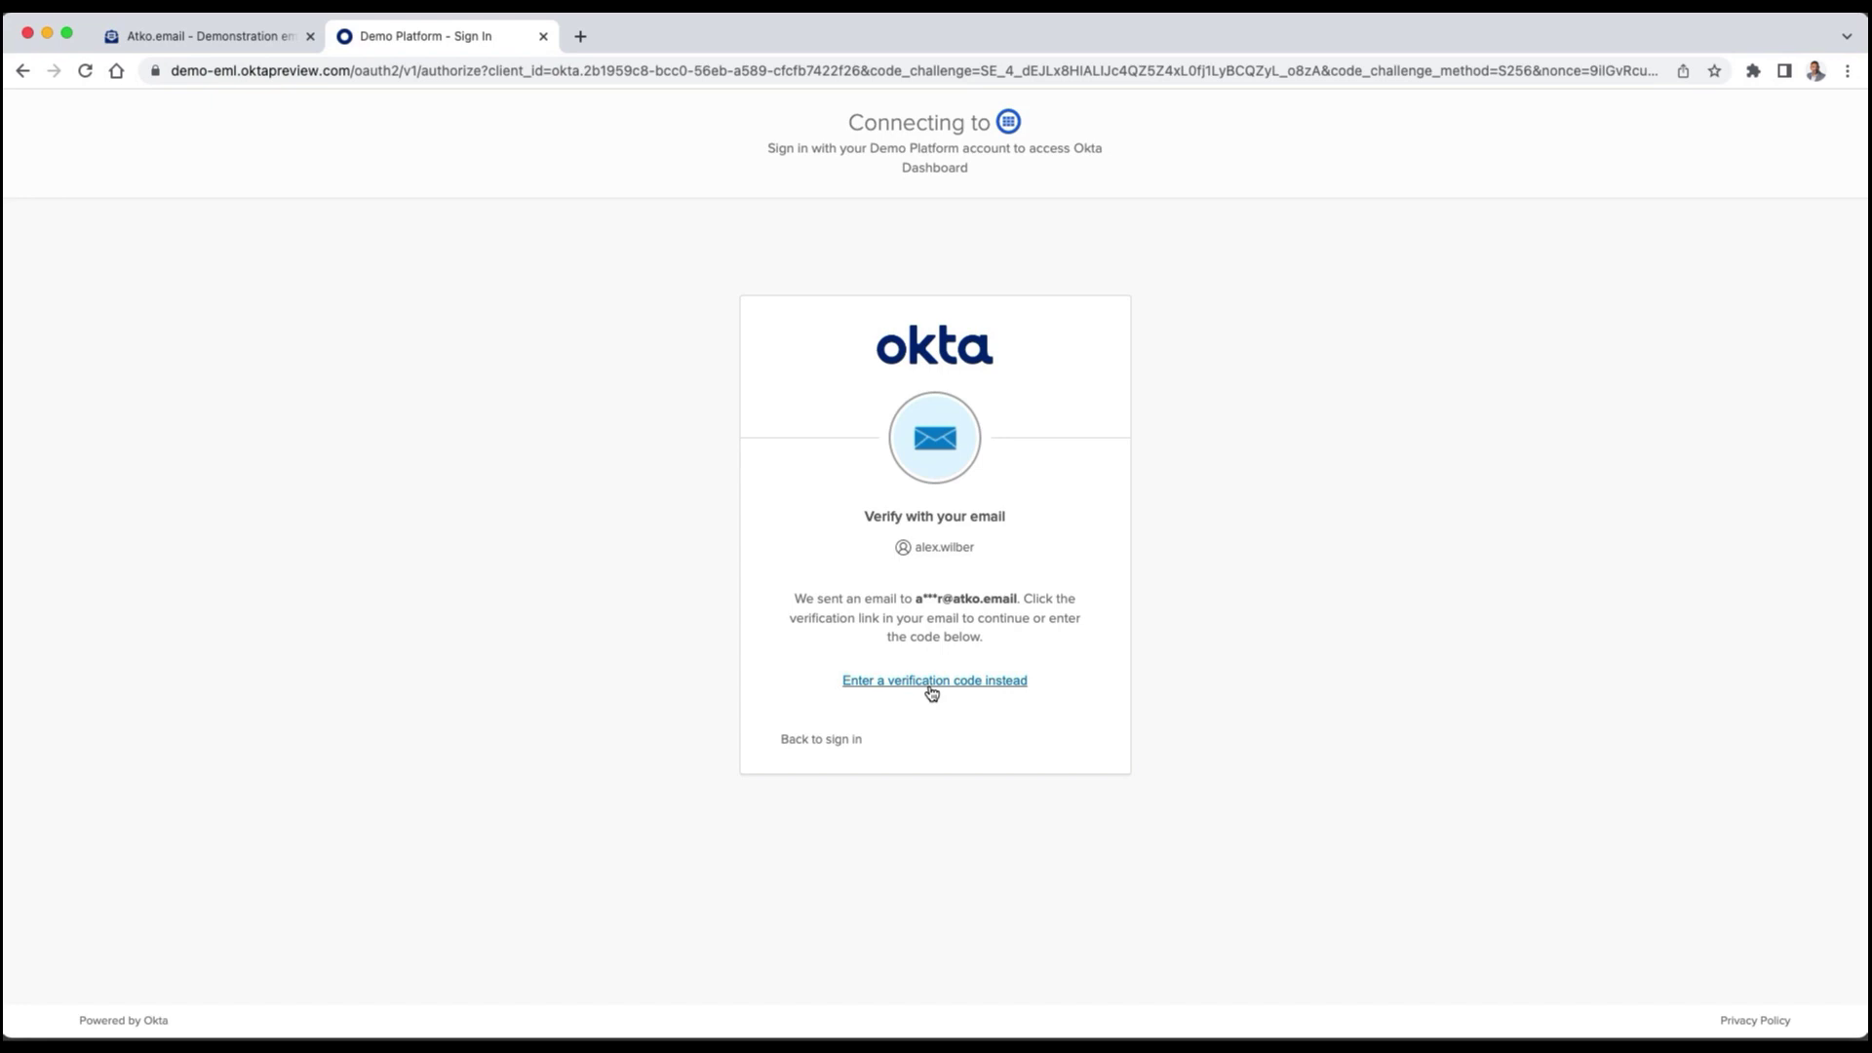
{"action": "left_click", "coordinate": [190, 37]}
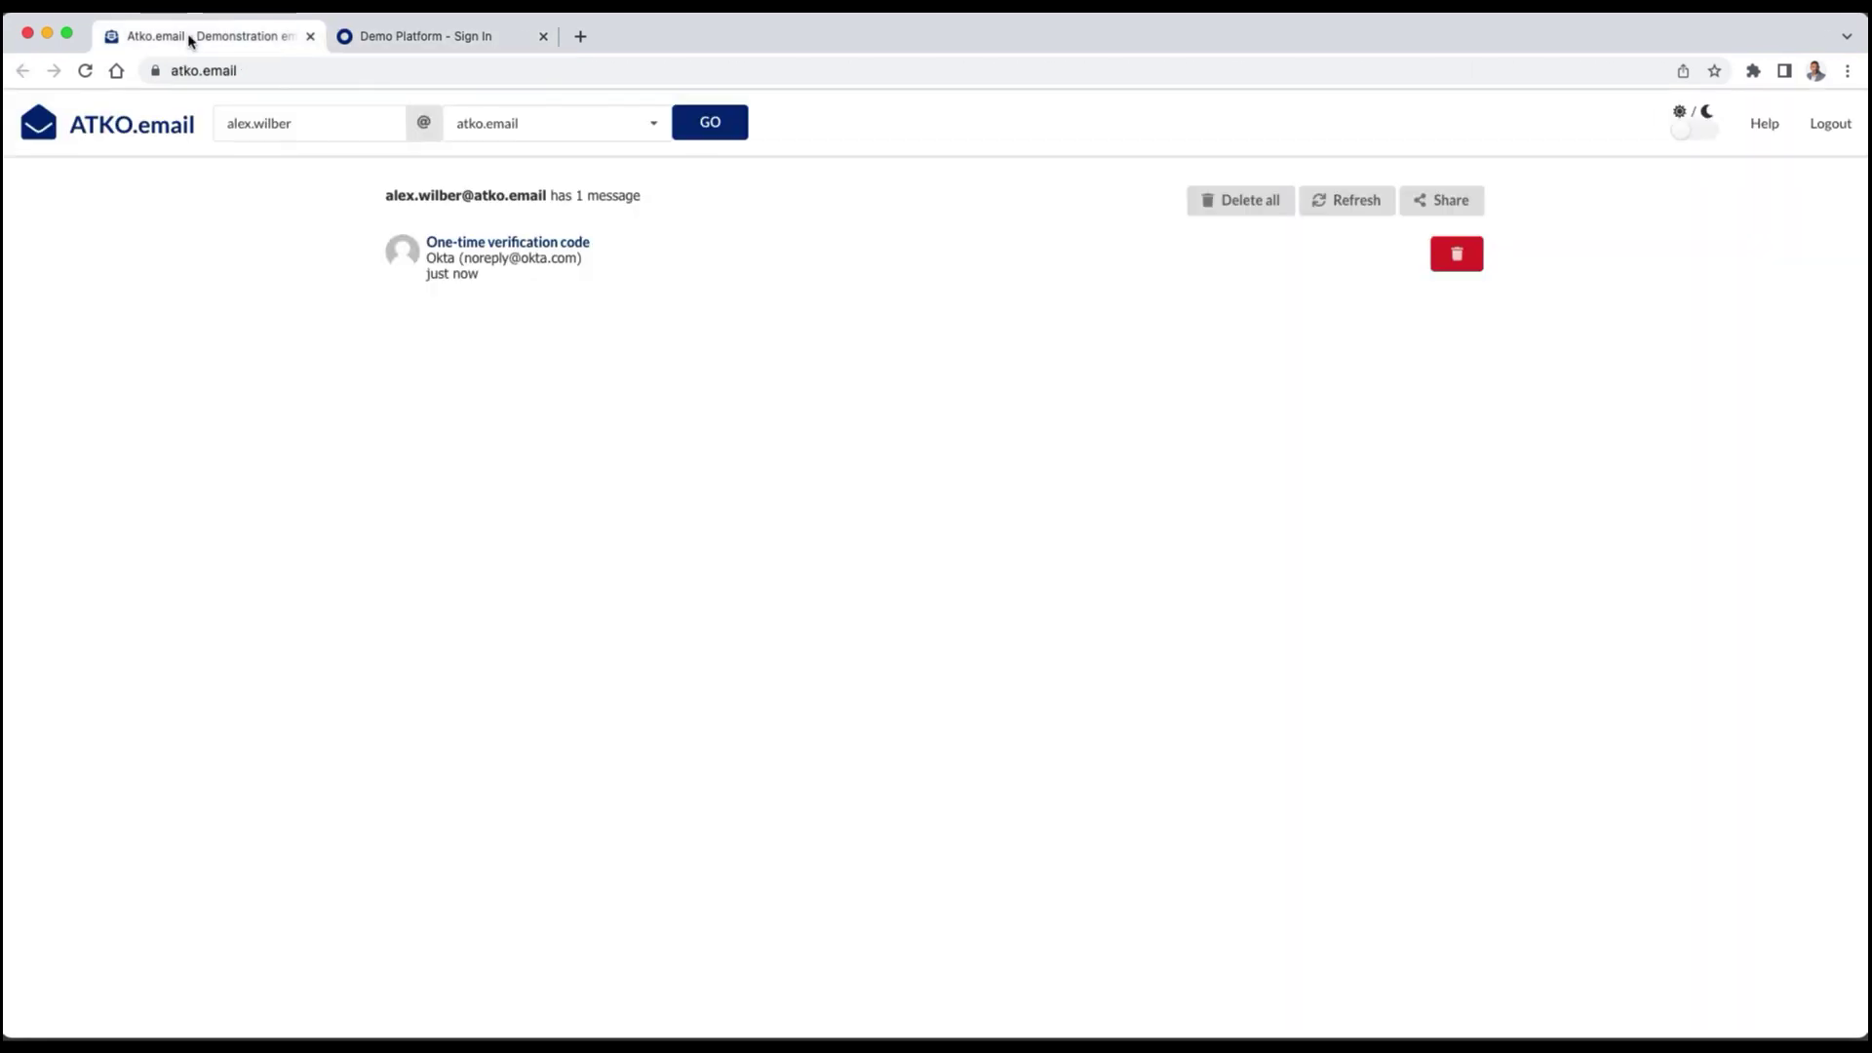
{"action": "left_click", "coordinate": [551, 243]}
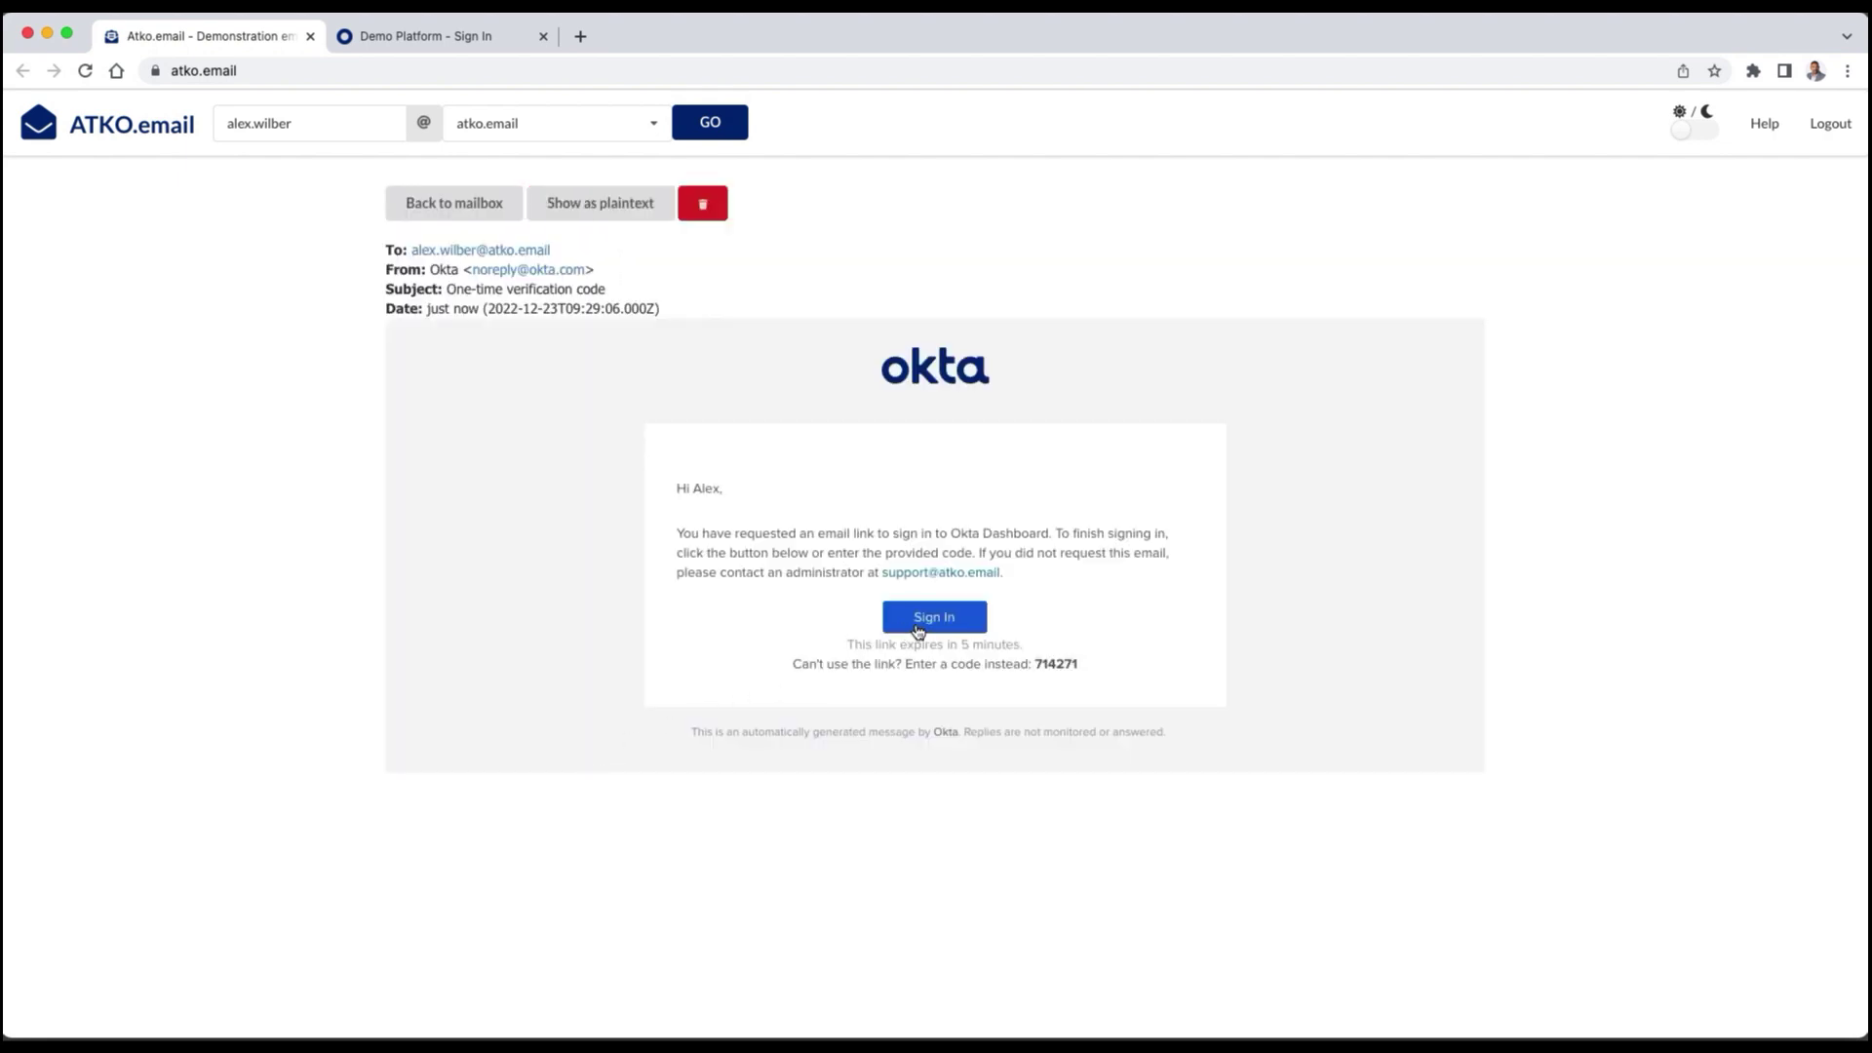
{"action": "left_click", "coordinate": [934, 624]}
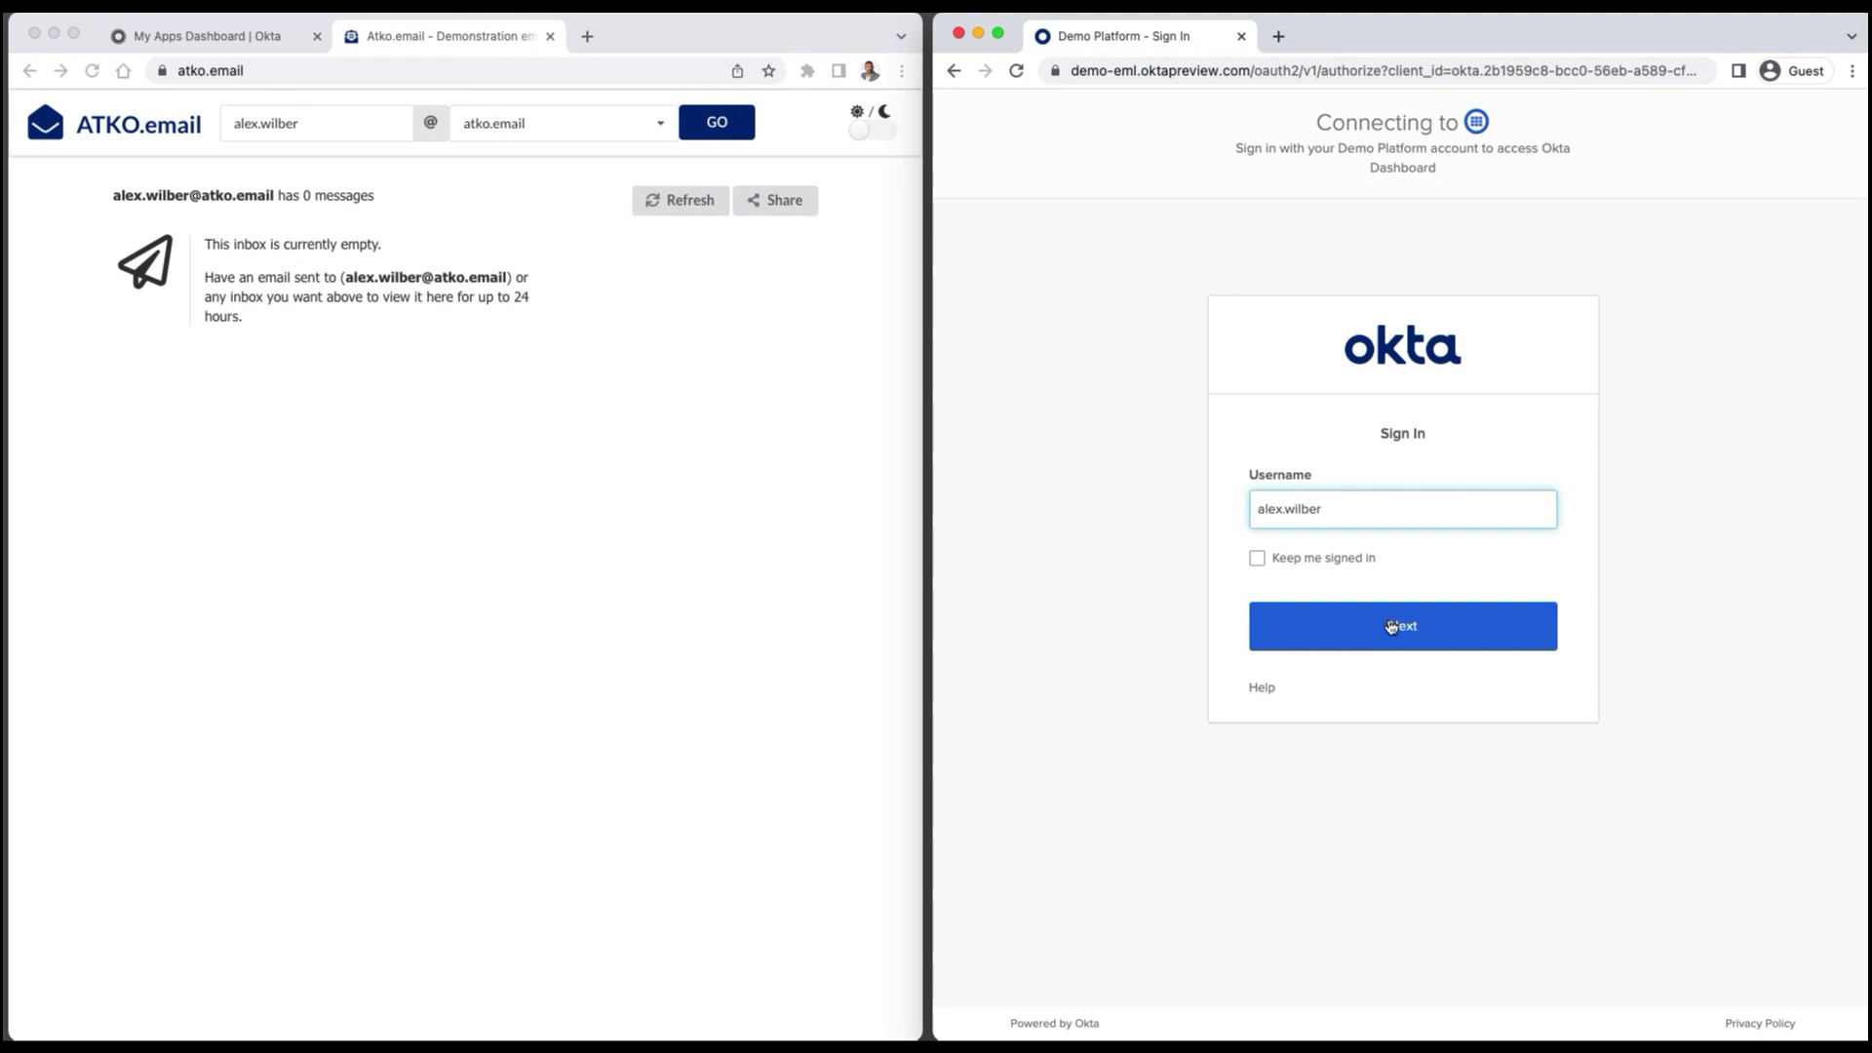
Request the sign-in email from the second browser and open its link in the first browser.
{"action": "left_click", "coordinate": [1392, 627]}
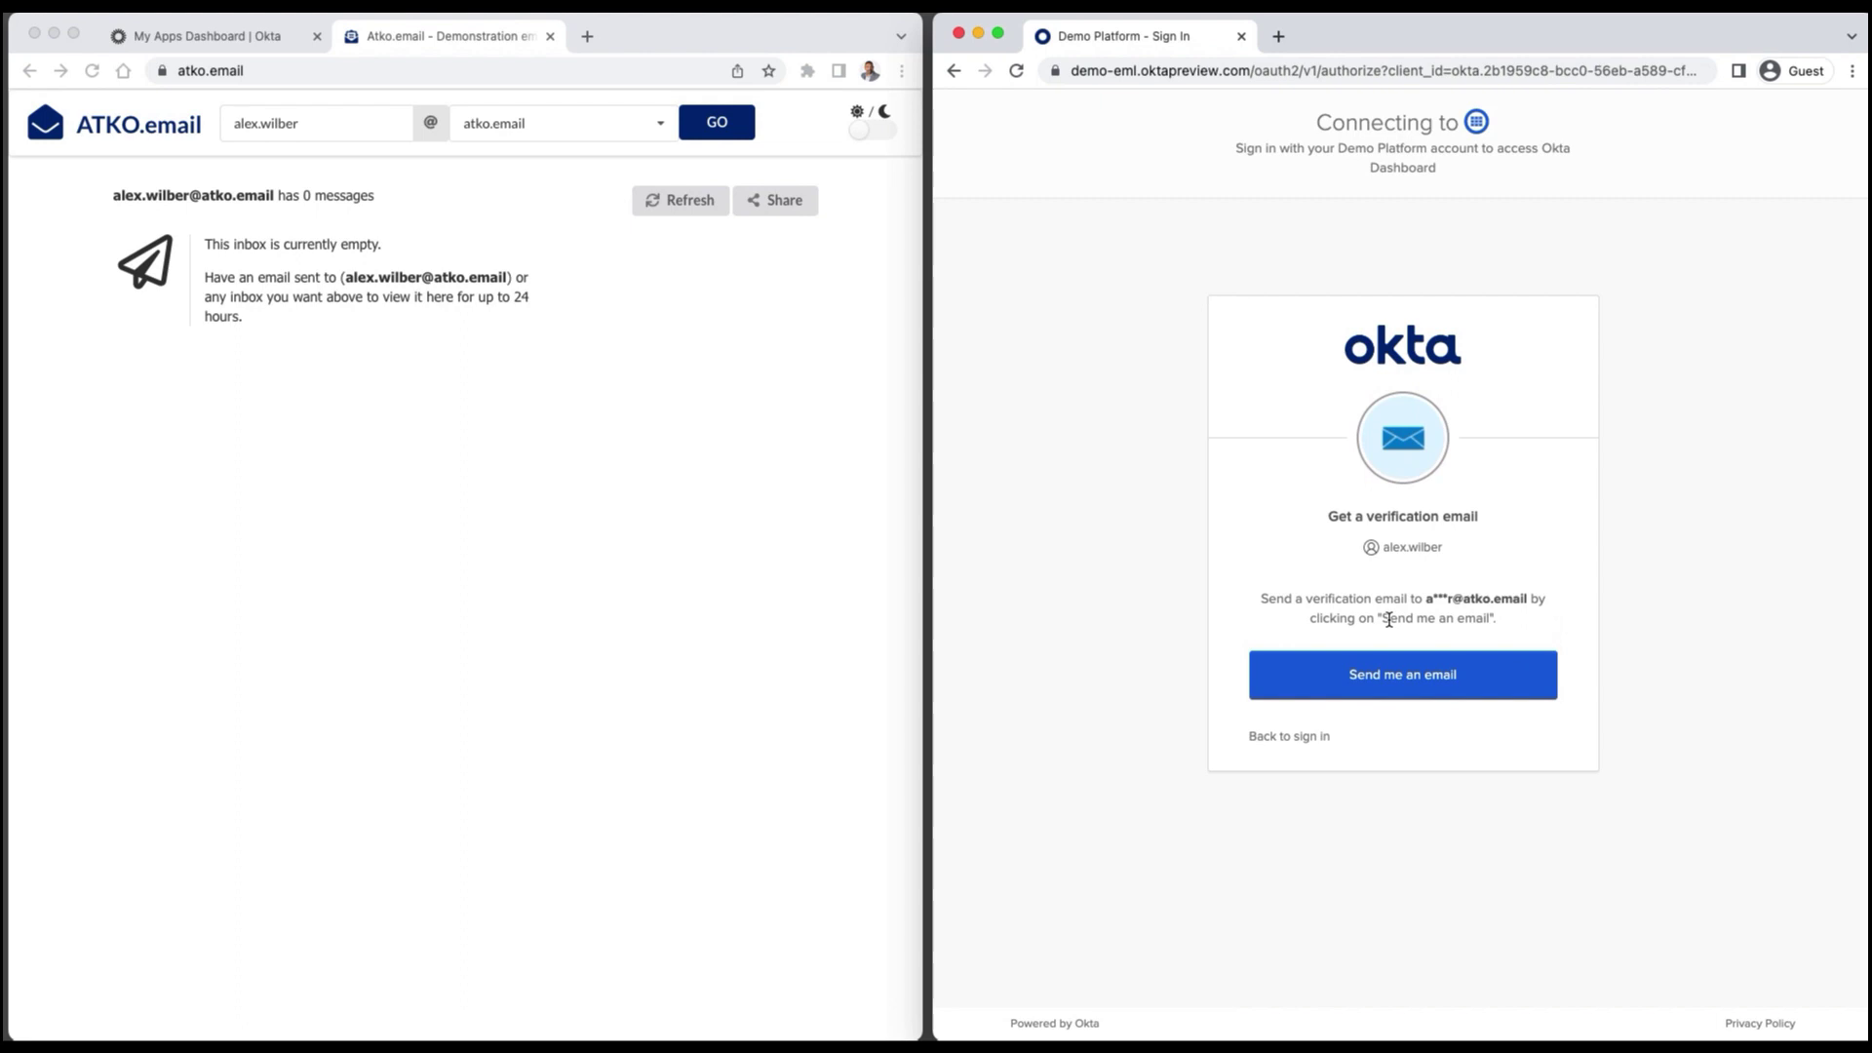
{"action": "left_click", "coordinate": [1400, 690]}
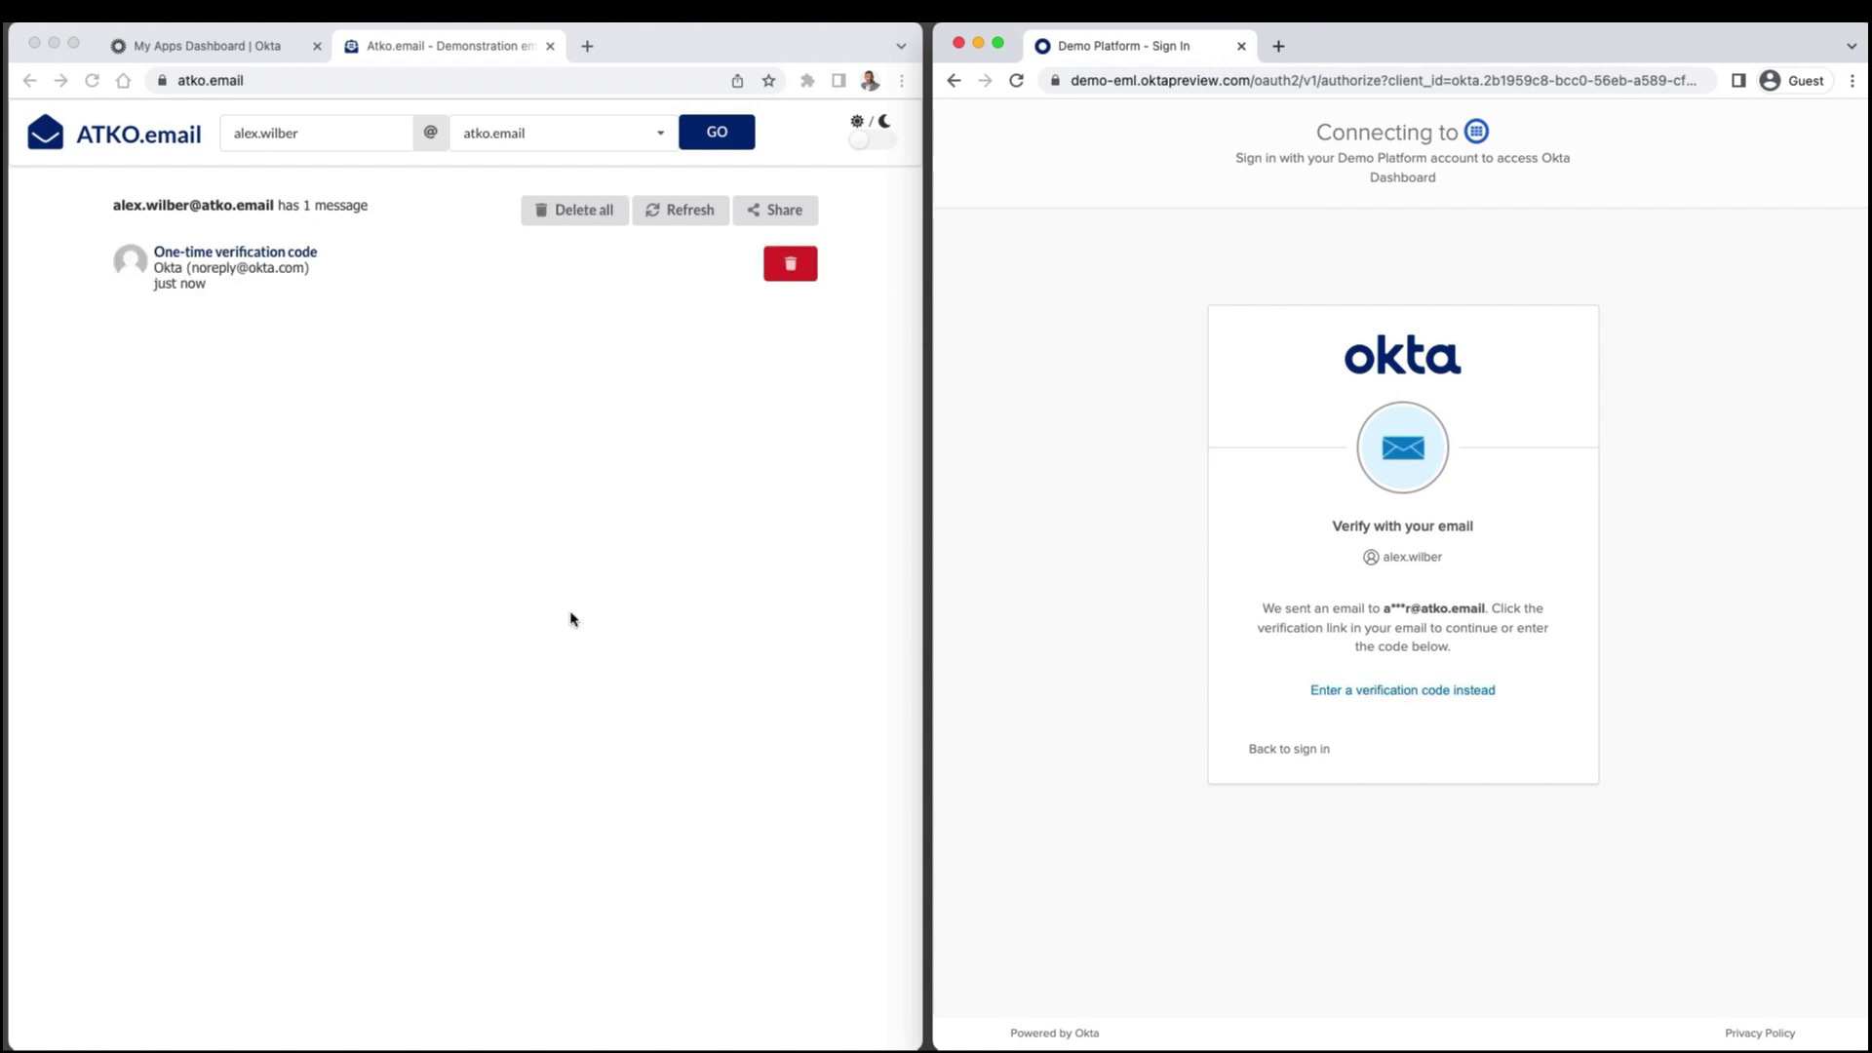
{"action": "left_click", "coordinate": [284, 254]}
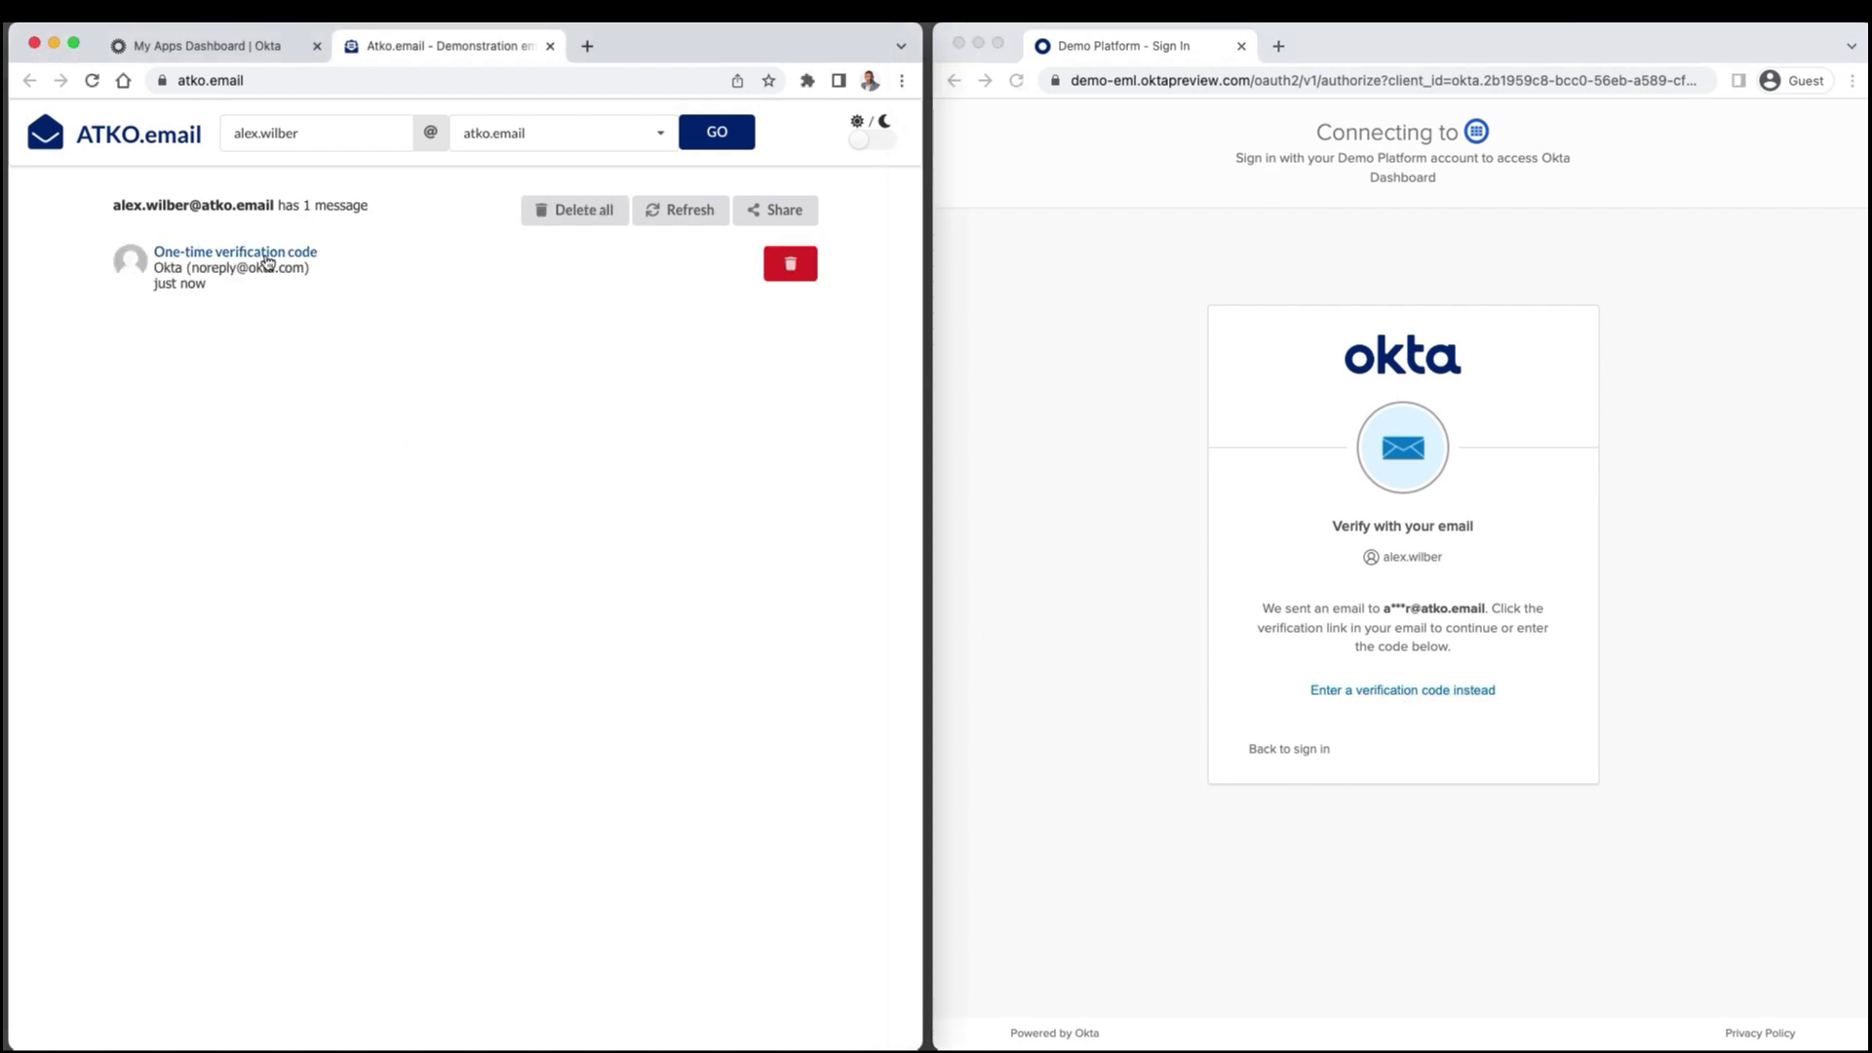
{"action": "left_click", "coordinate": [259, 254]}
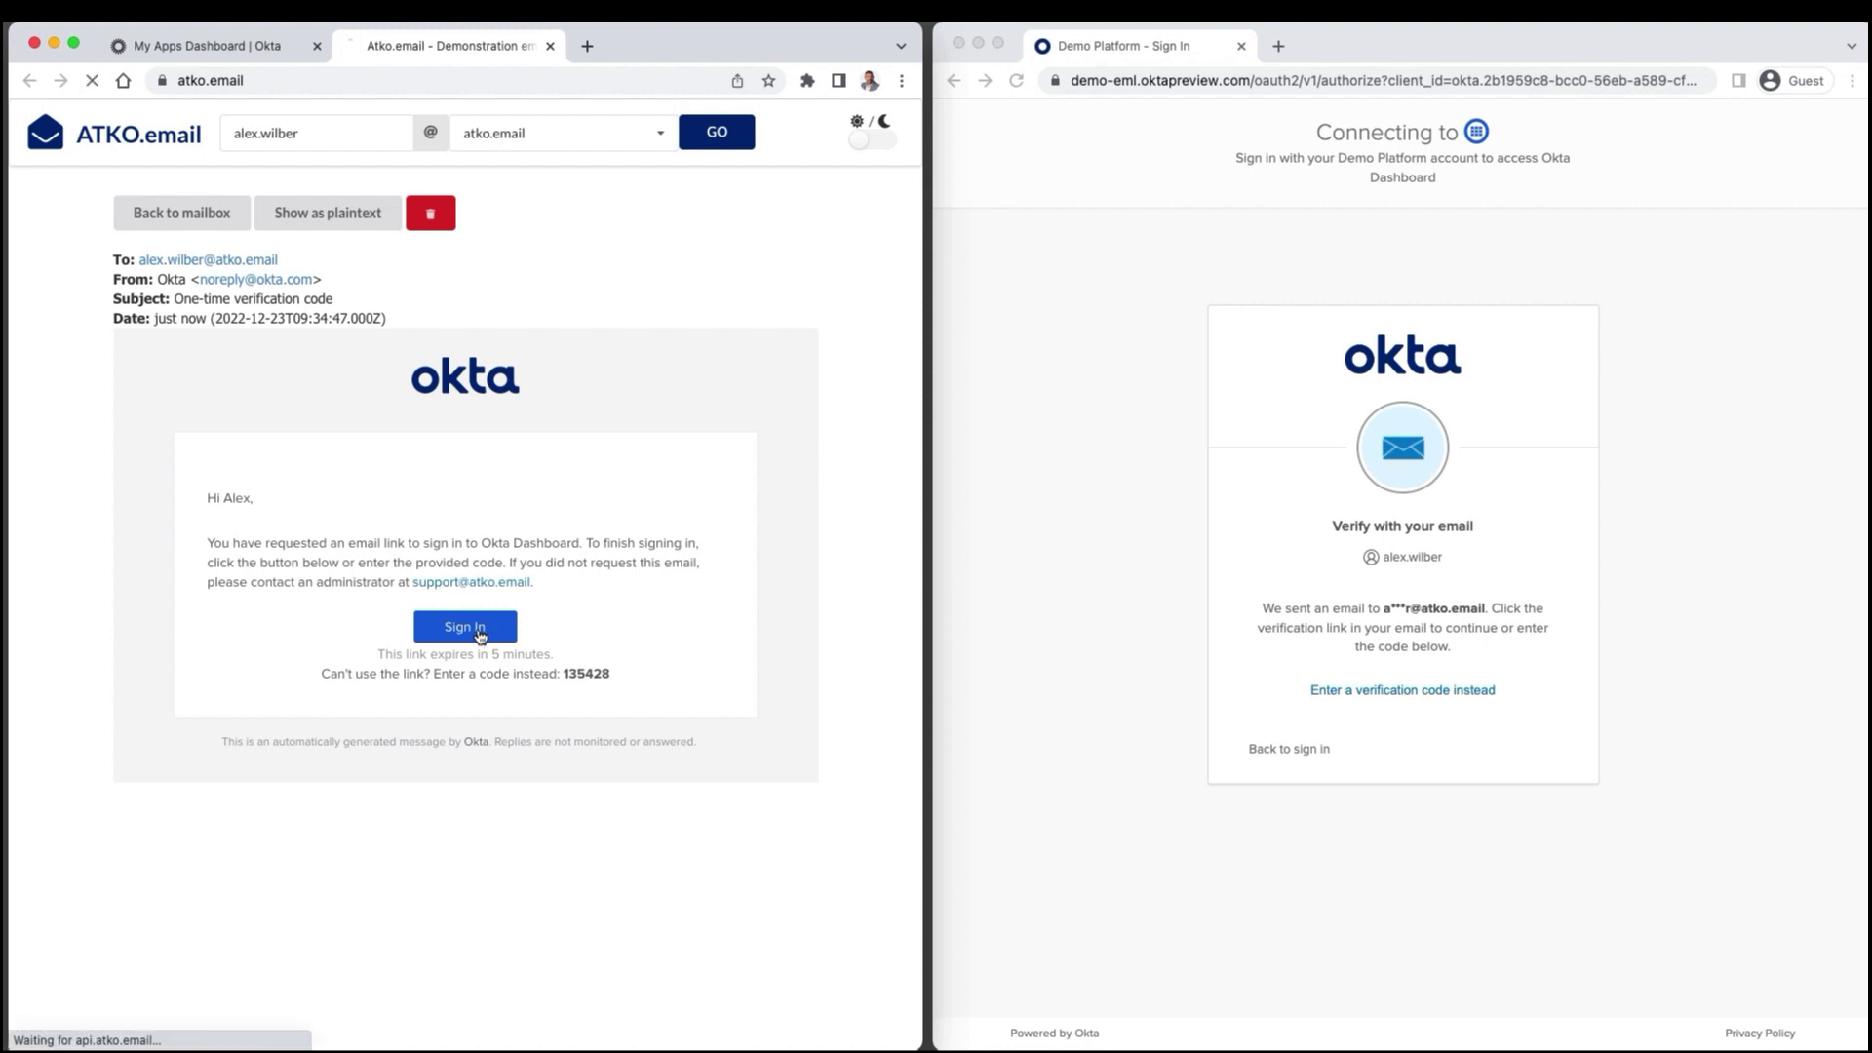
{"action": "left_click", "coordinate": [477, 632]}
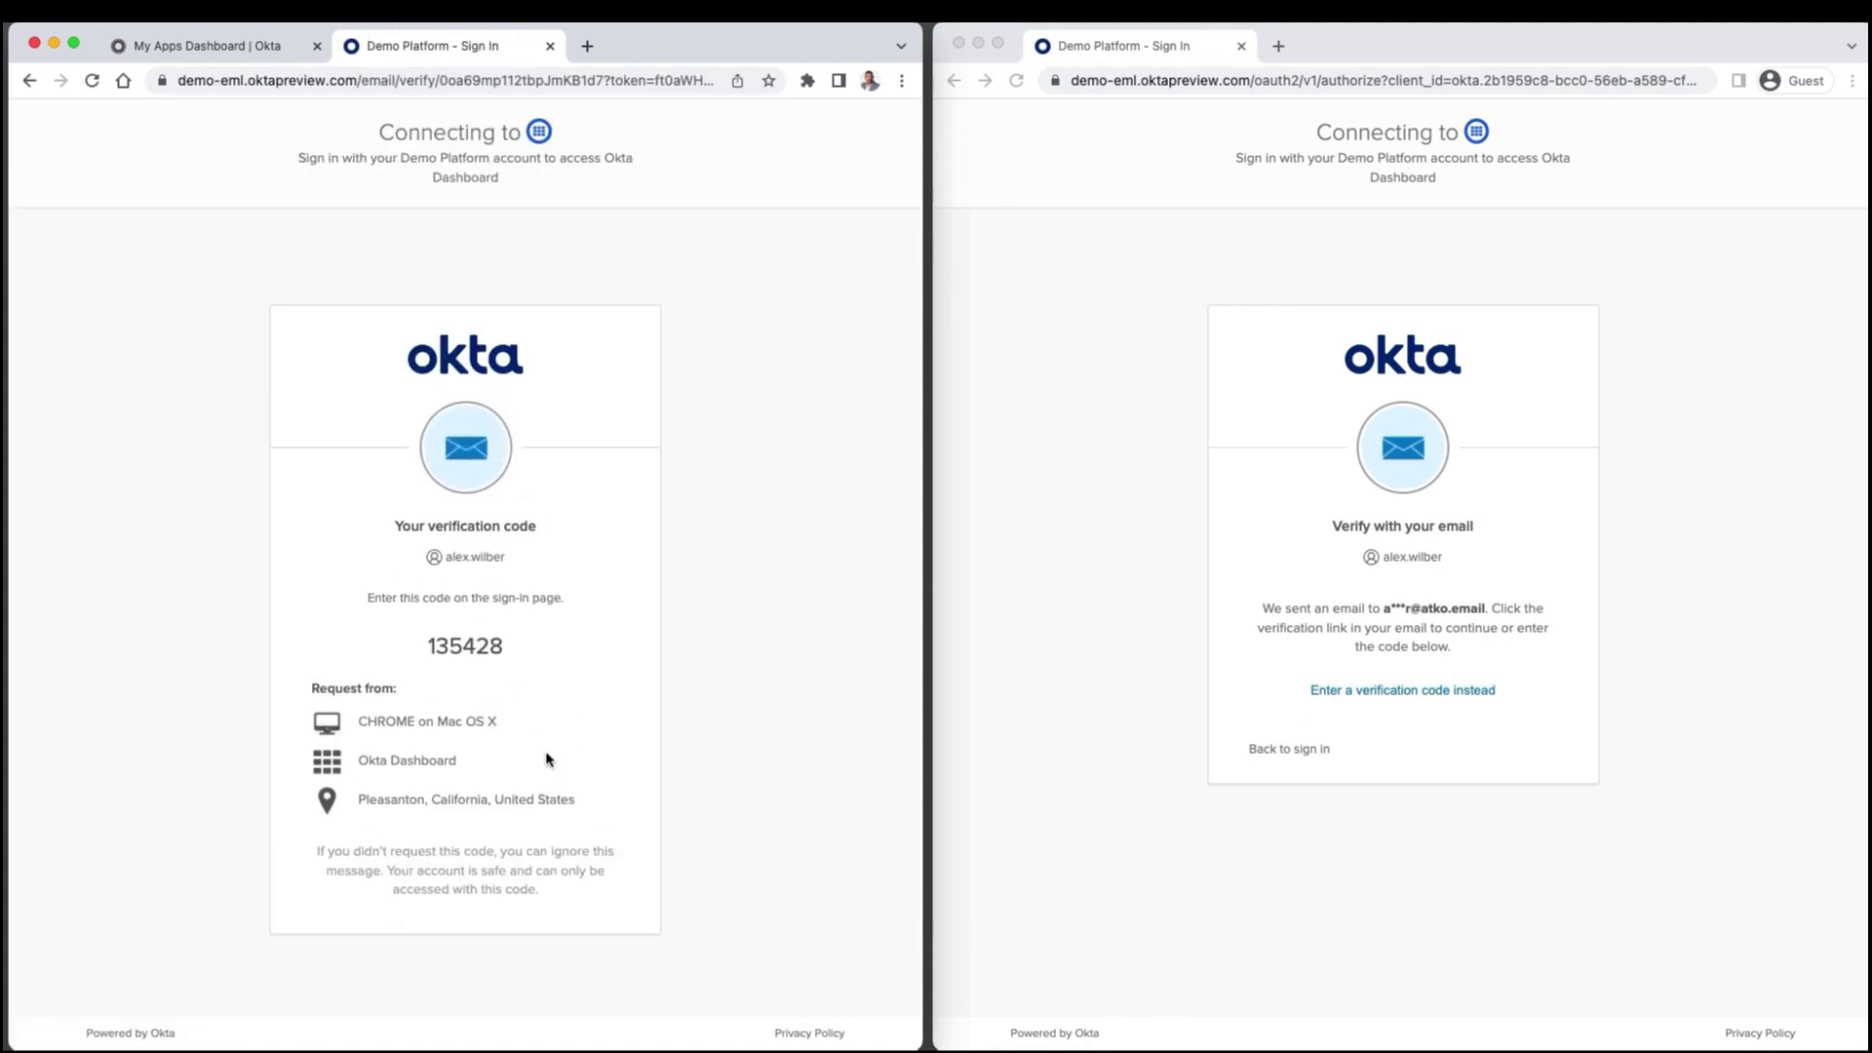
Enter the code revealed by that link manually in the second browser and verify it.
{"action": "left_click", "coordinate": [1331, 695]}
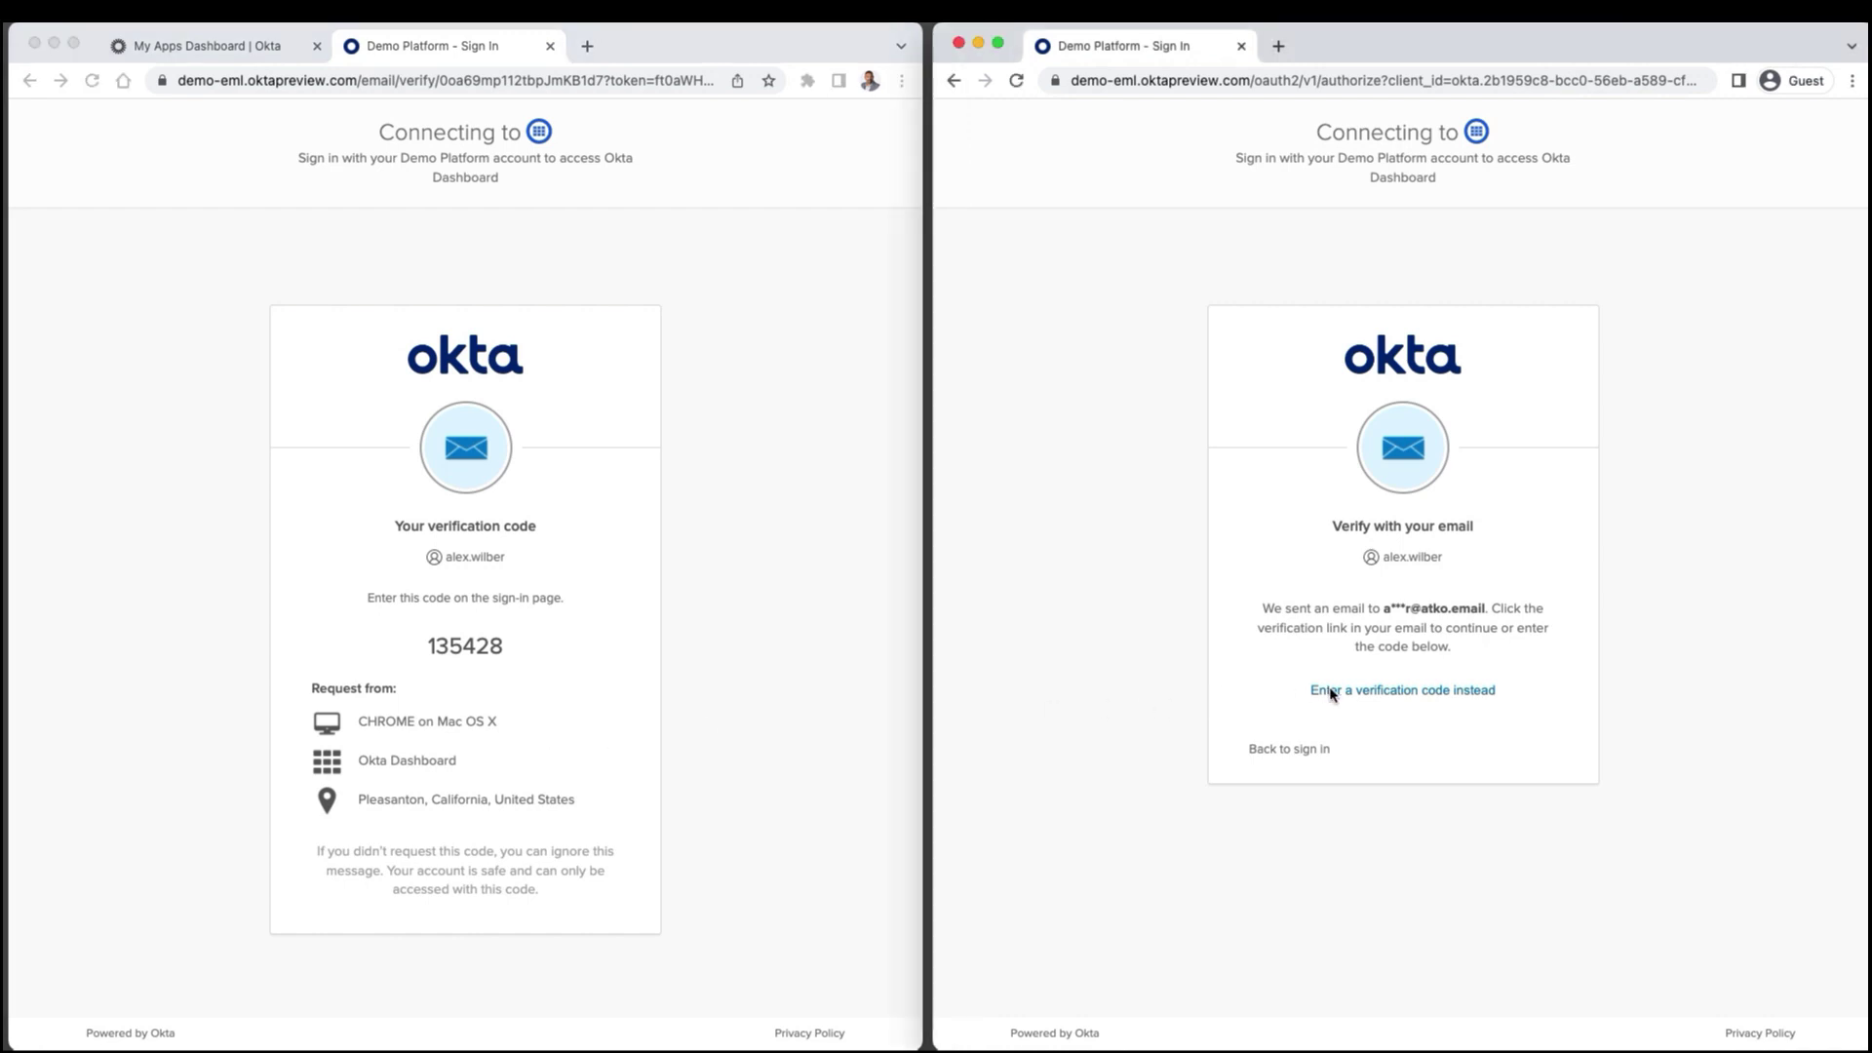
{"action": "left_click", "coordinate": [1332, 695]}
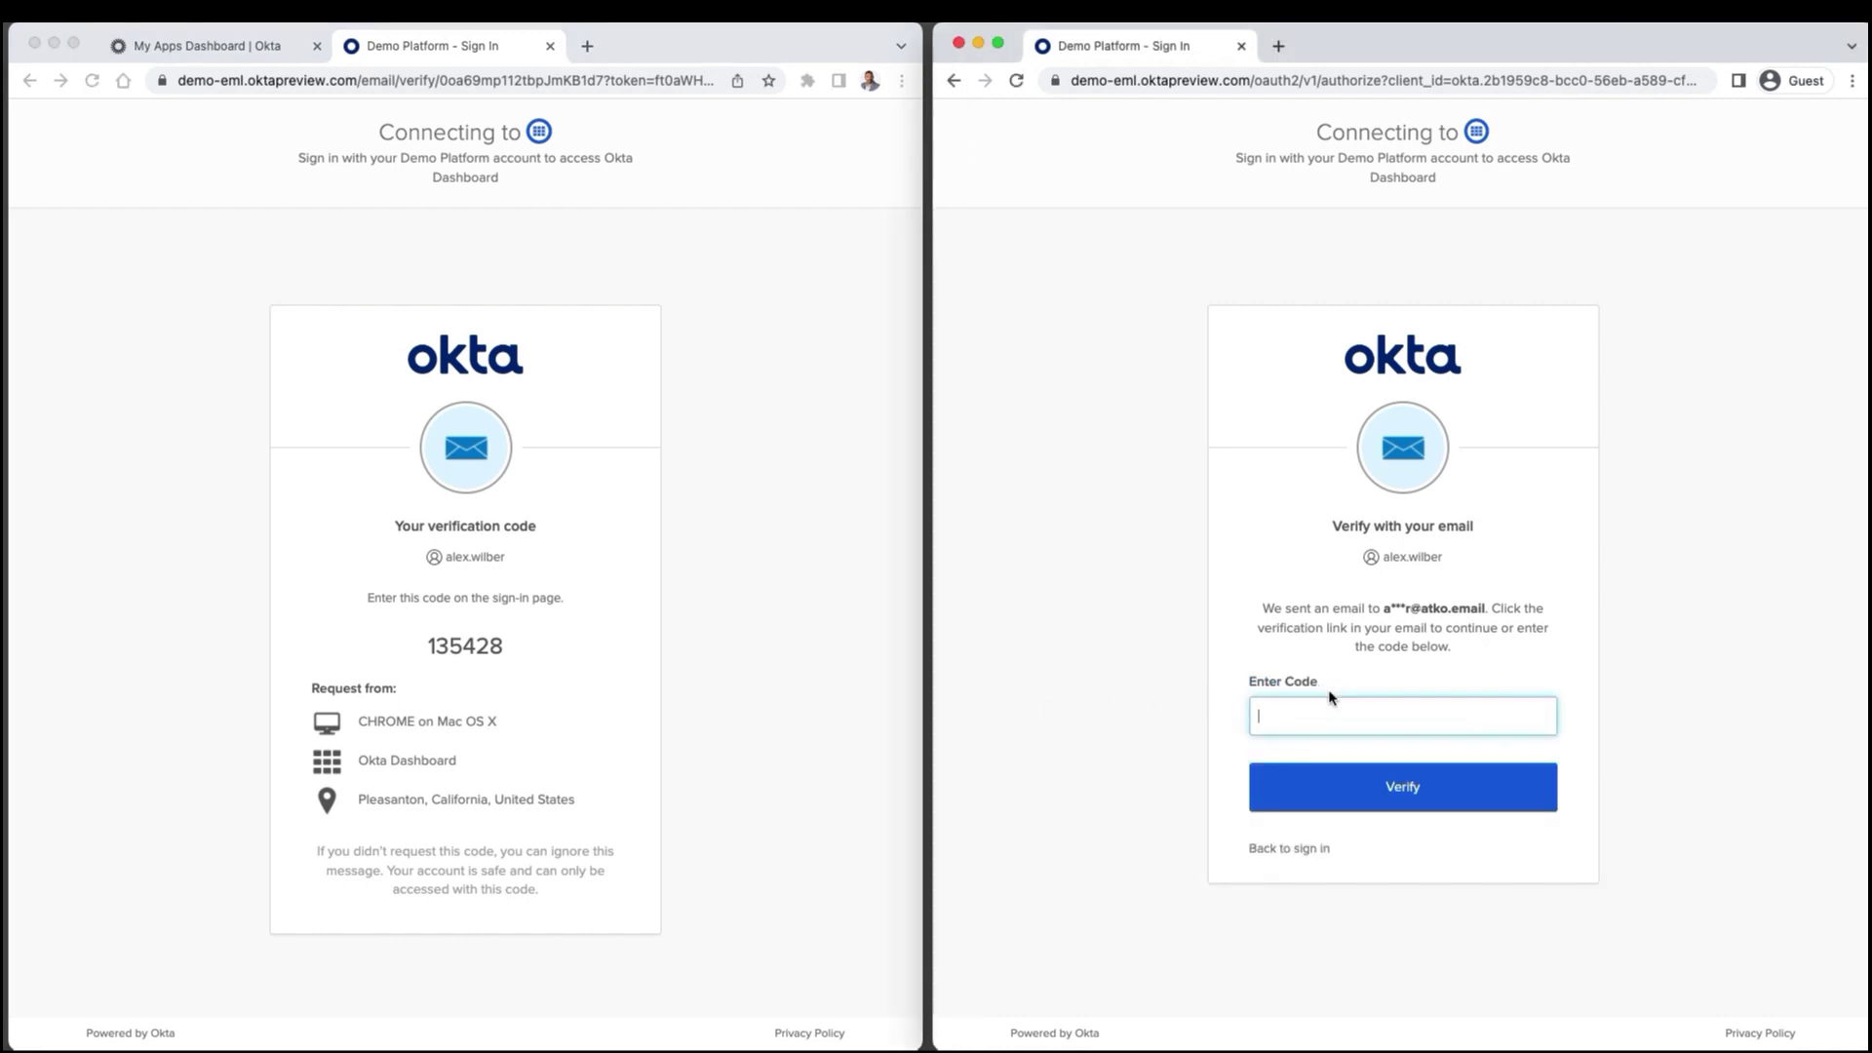
{"action": "type", "text": "135"}
{"action": "type", "text": "3"}
{"action": "type", "text": "28"}
{"action": "left_click", "coordinate": [1509, 788]}
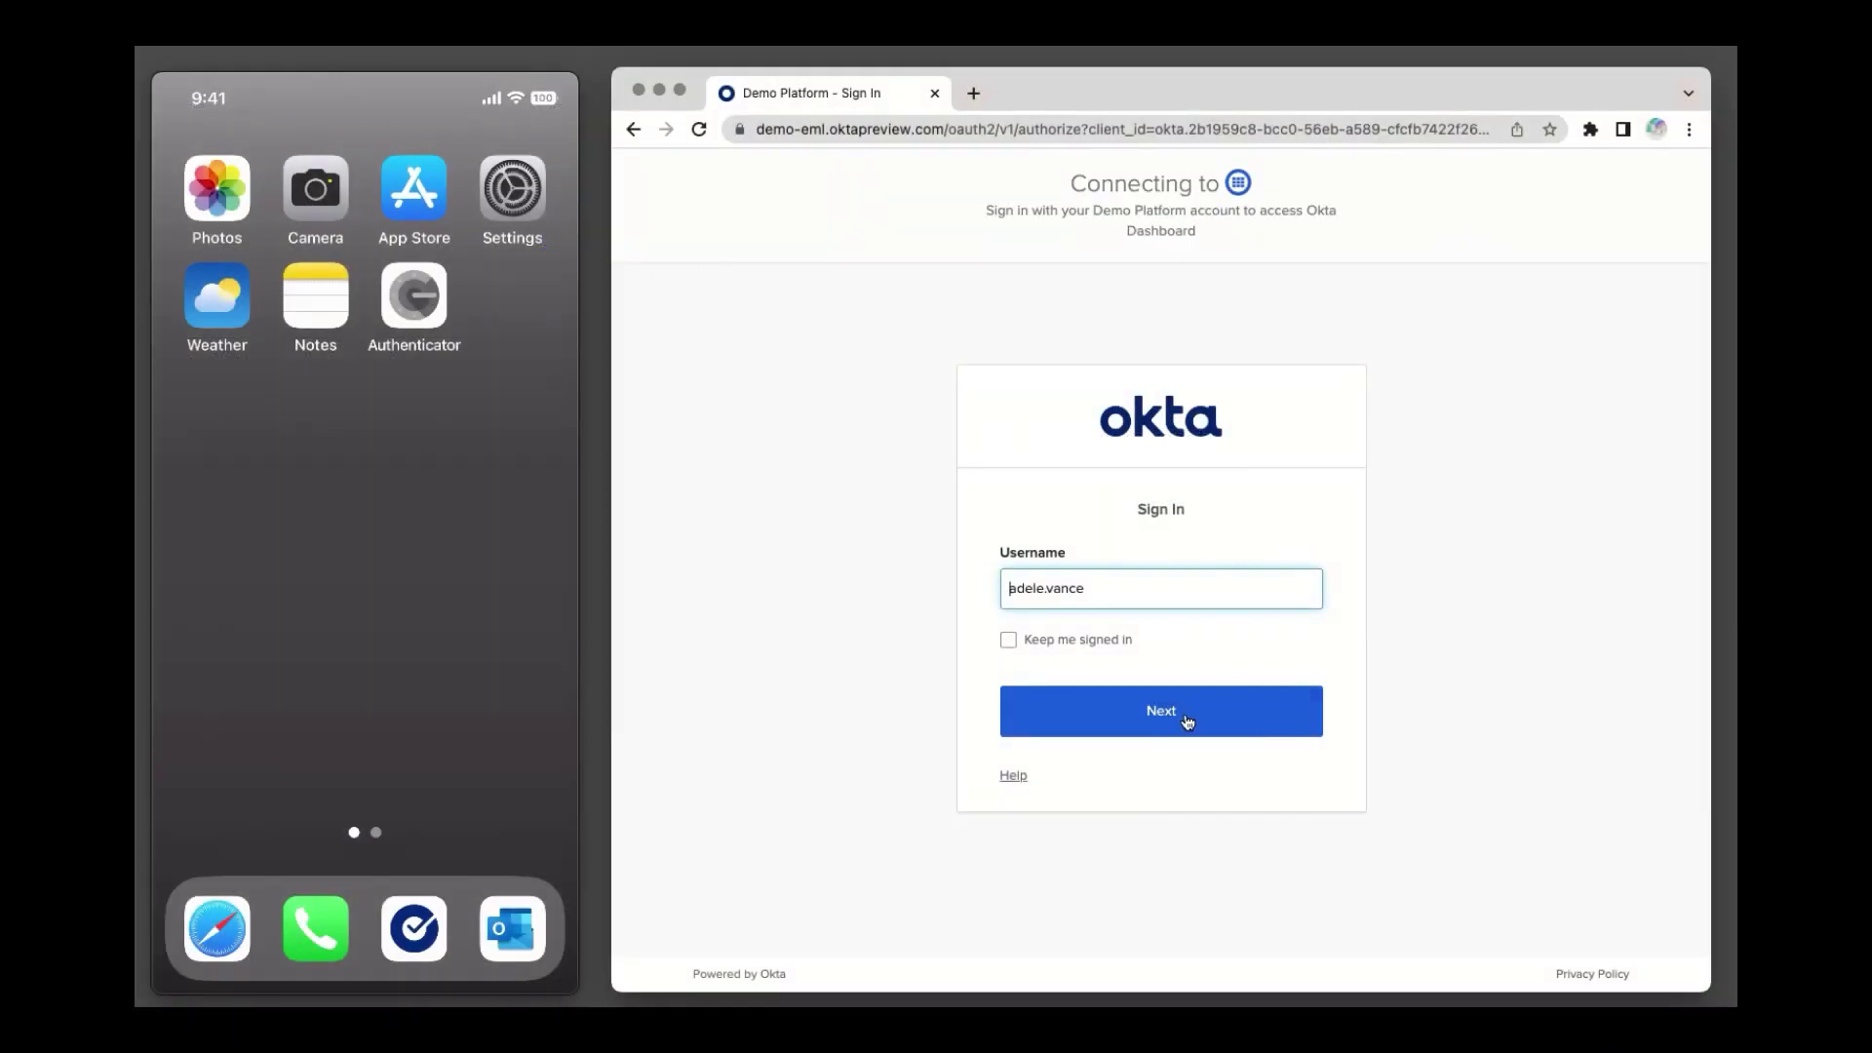
Start a forgotten-password reset, request the reset email, and enter its verification code manually.
{"action": "left_click", "coordinate": [1188, 722]}
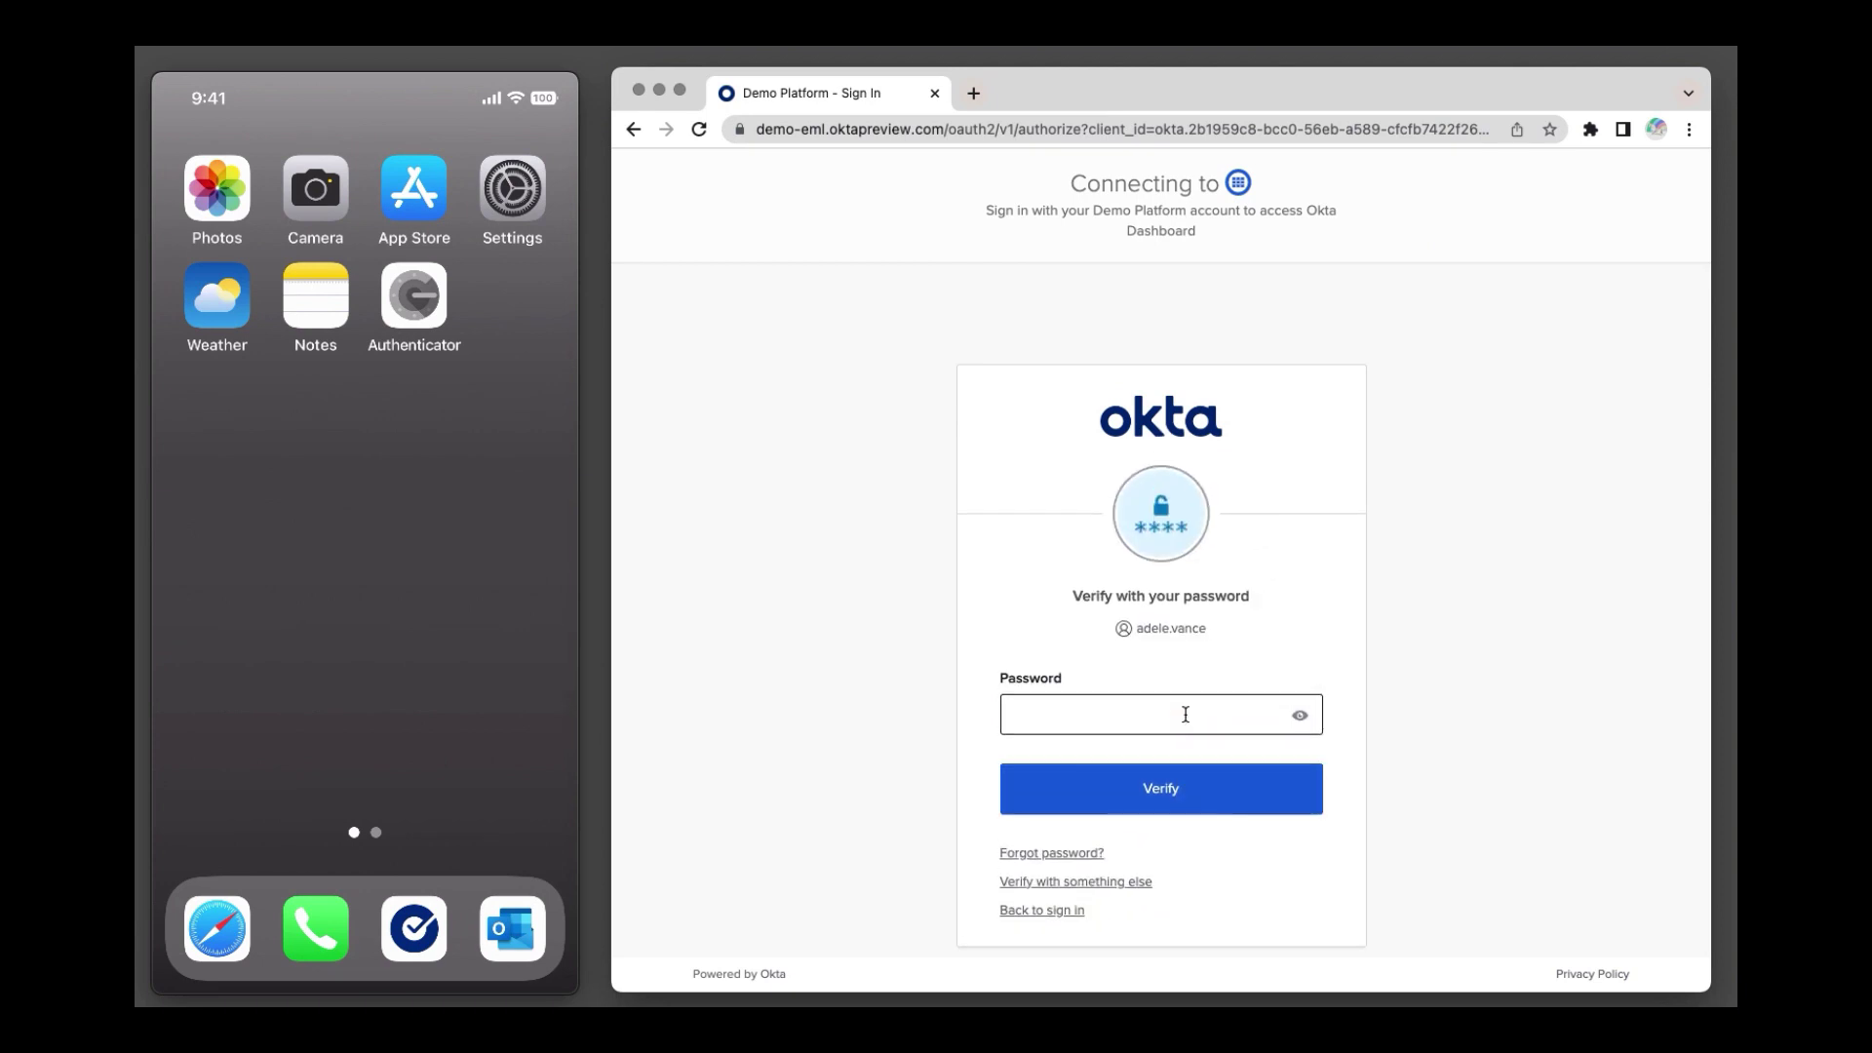
{"action": "left_click", "coordinate": [1101, 855]}
{"action": "left_click", "coordinate": [1149, 770]}
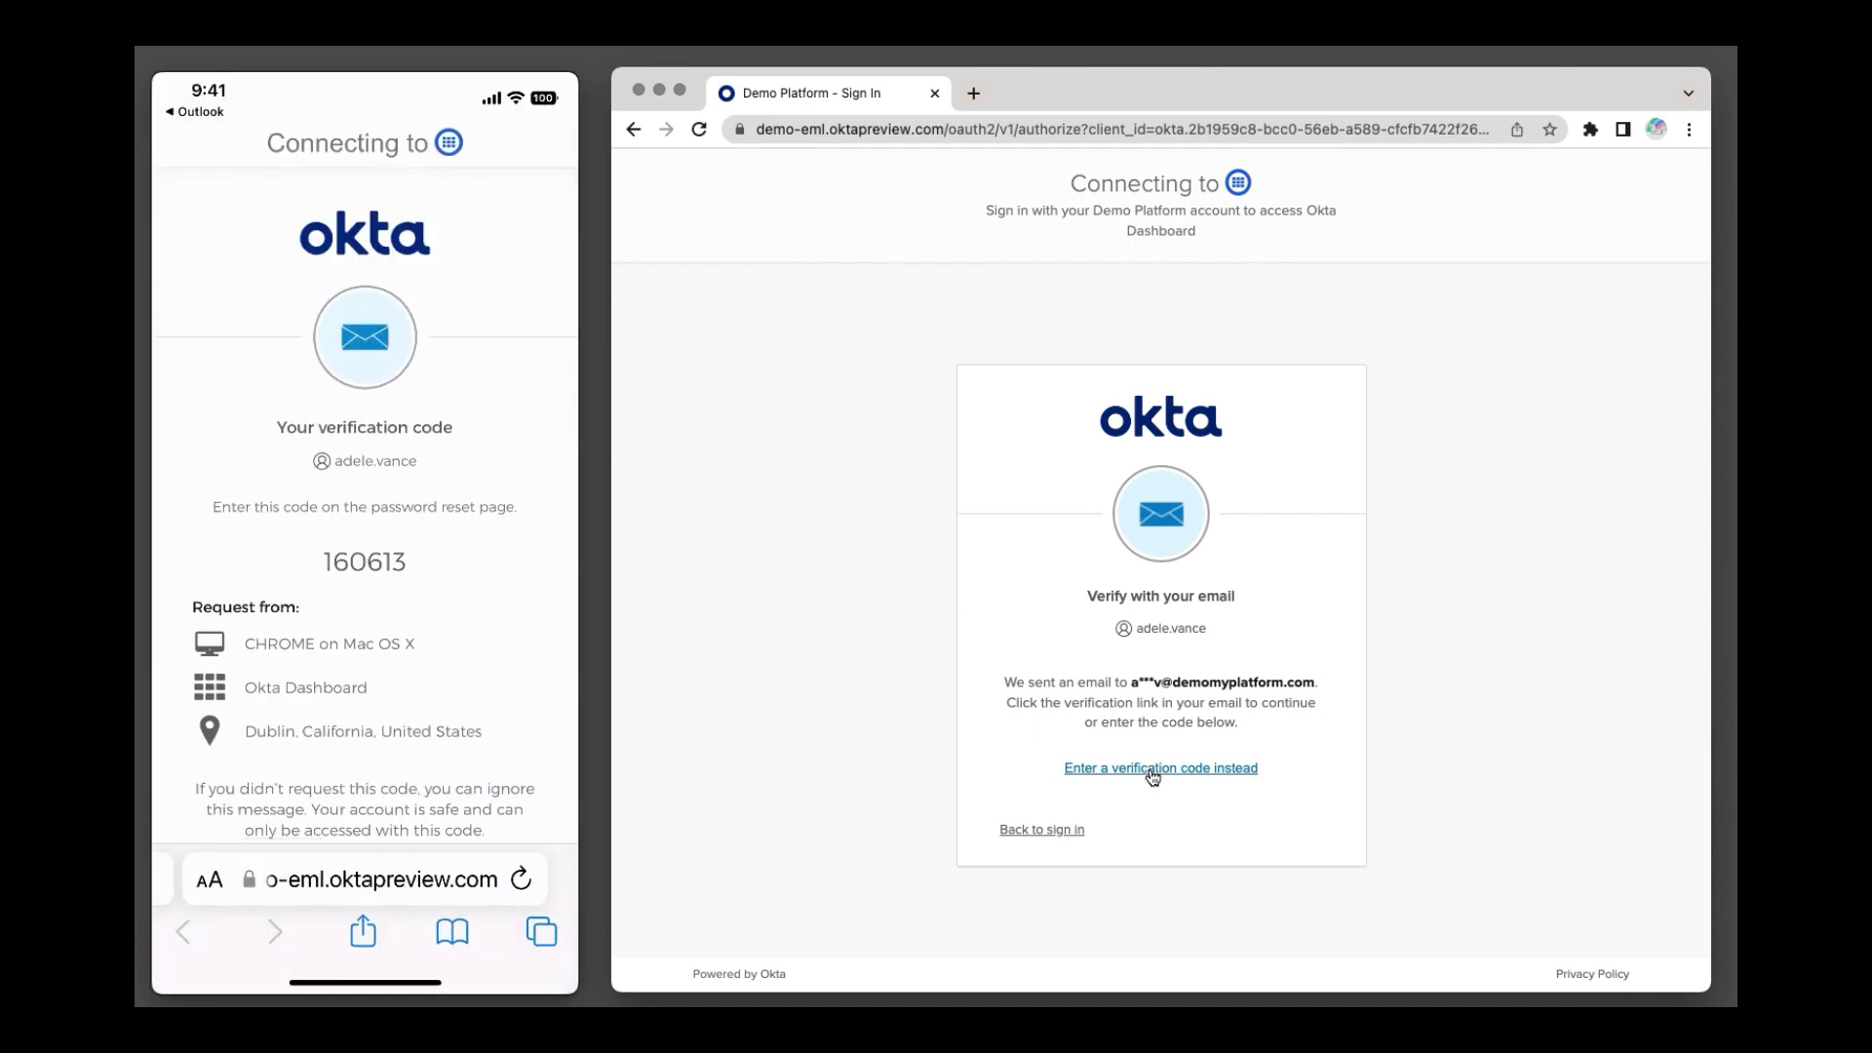
{"action": "left_click", "coordinate": [1150, 768]}
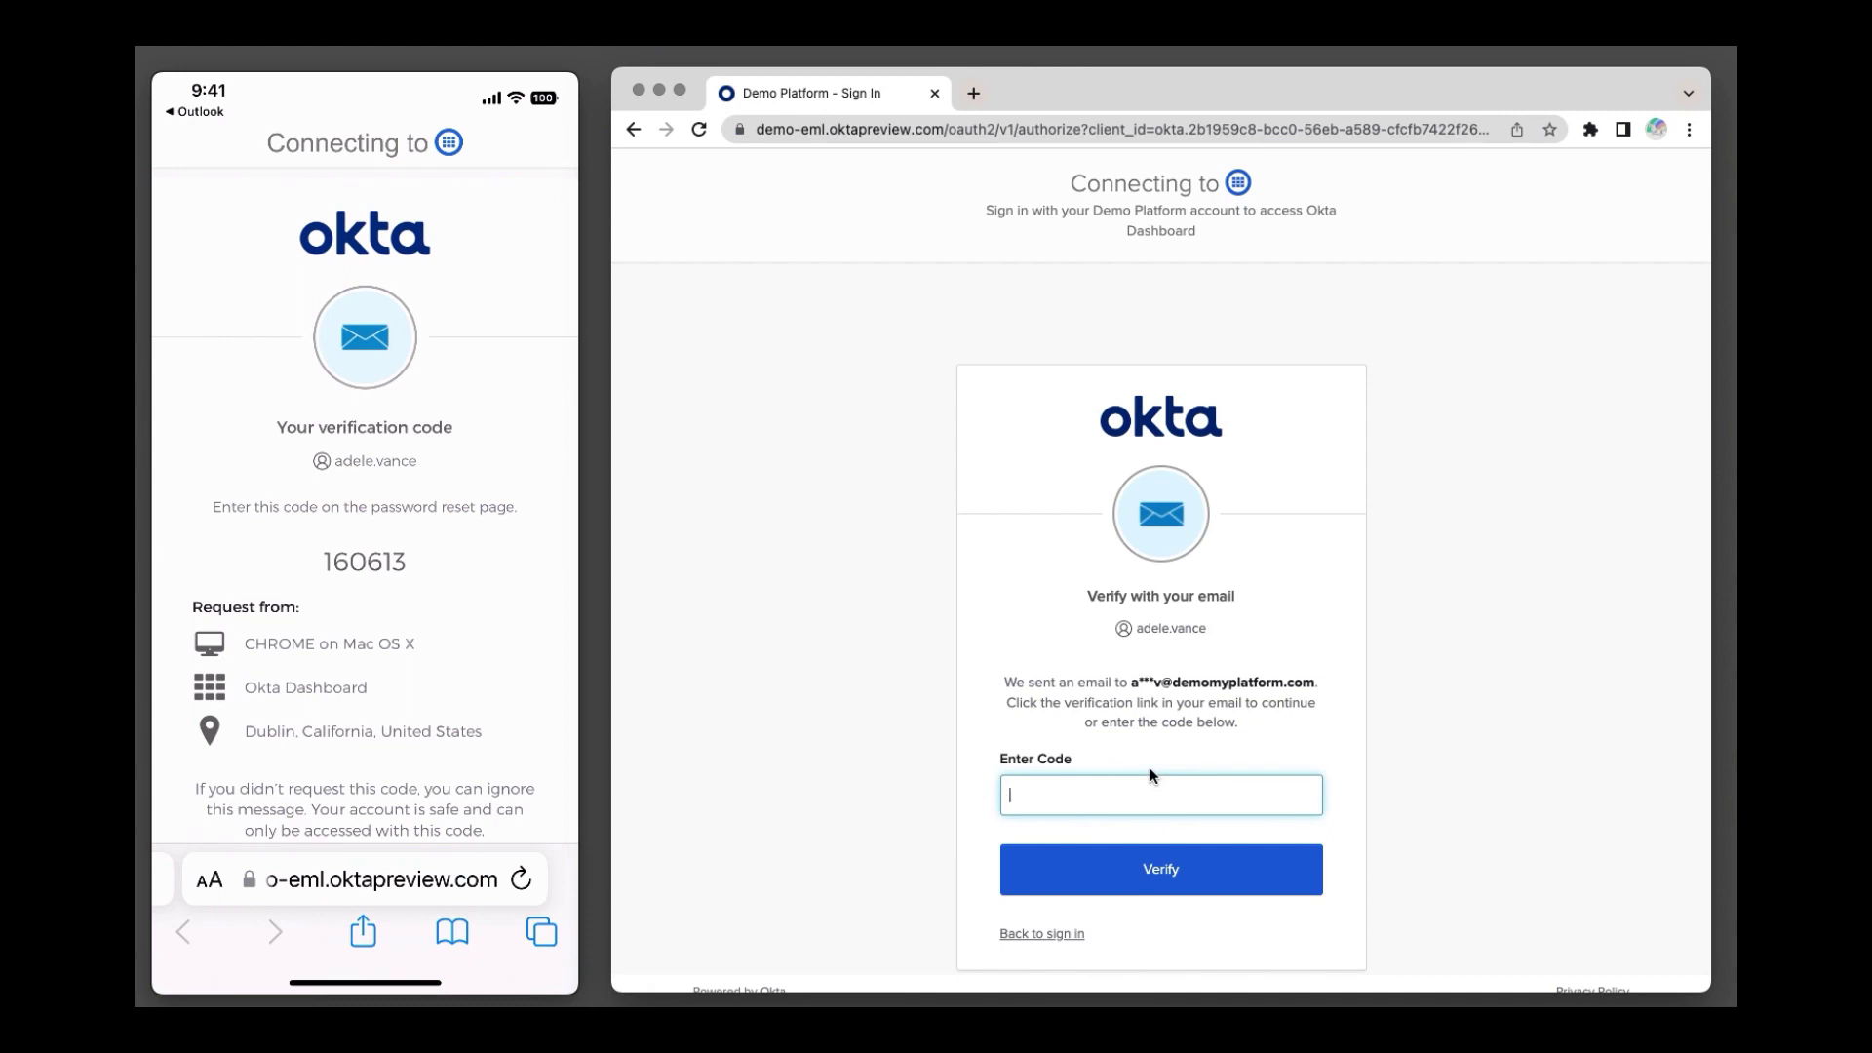
{"action": "type", "text": "160613"}
Verify the reset code, save a new password, and pass the Google Authenticator code check.
{"action": "left_click", "coordinate": [1194, 885]}
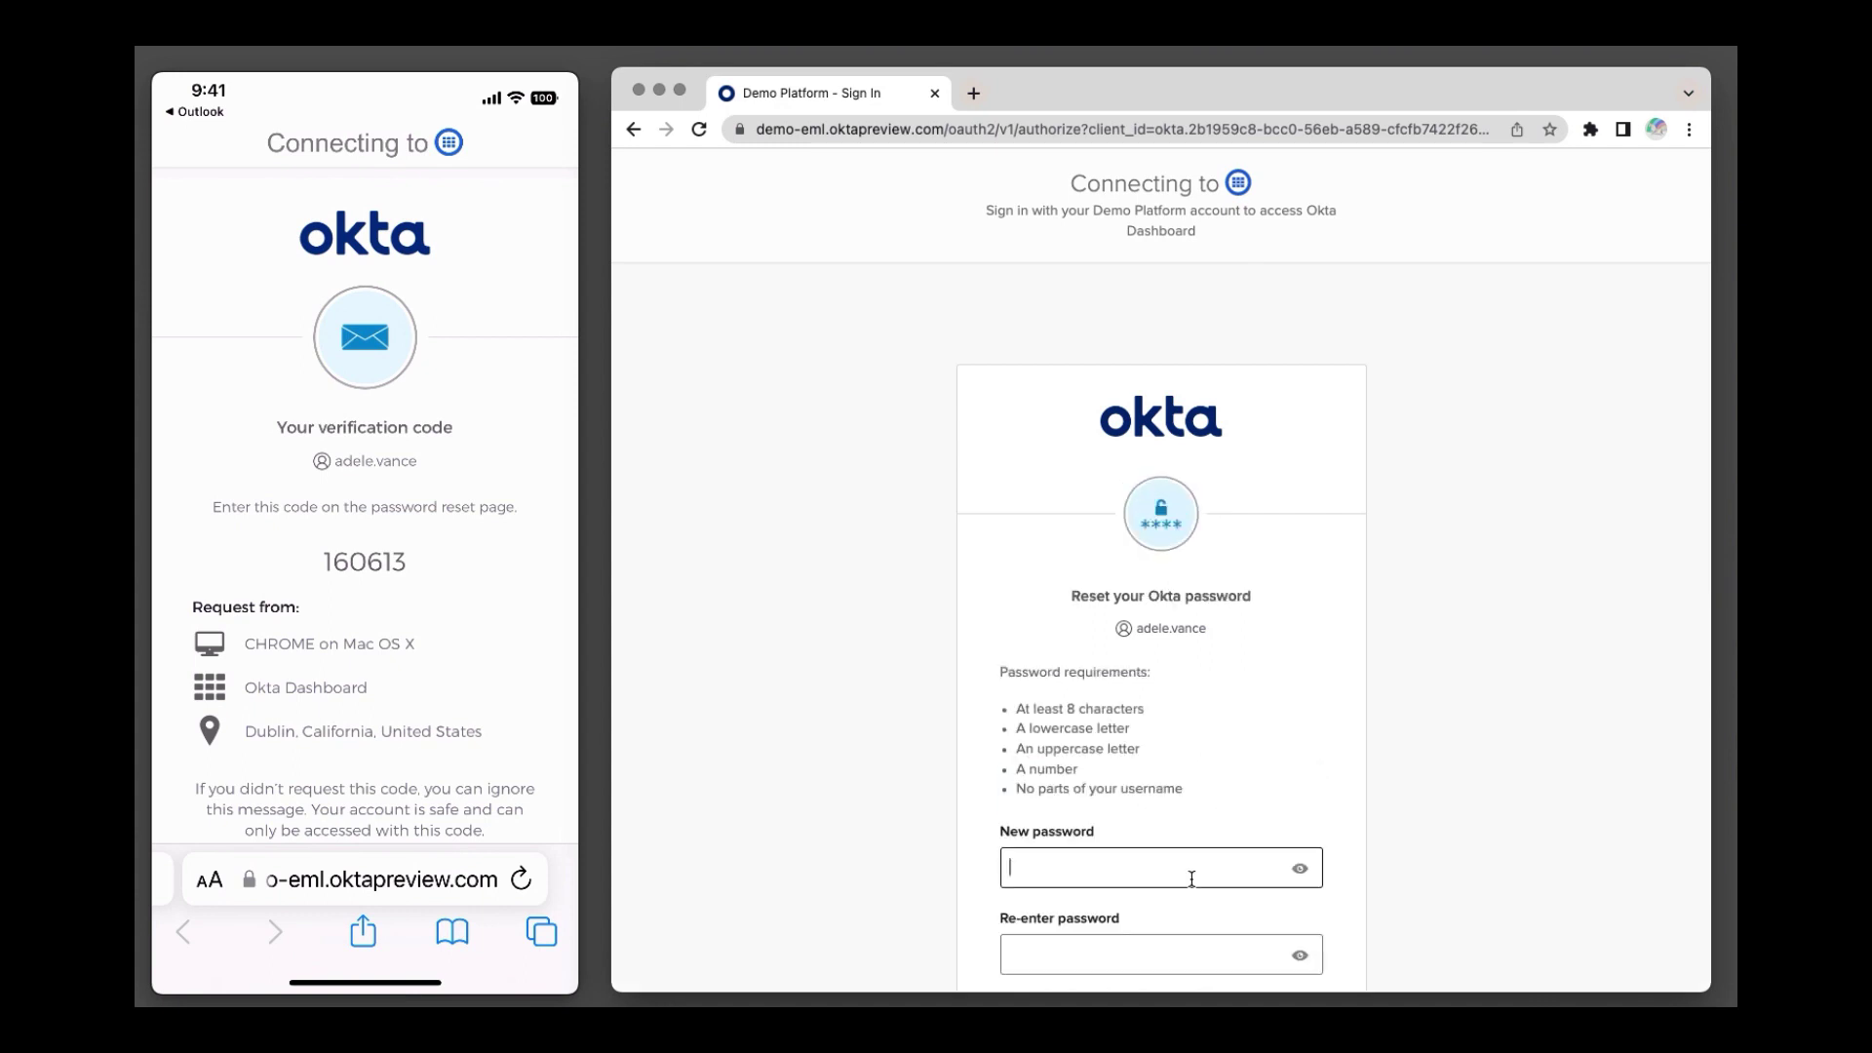
{"action": "scroll", "coordinate": [1192, 879], "scroll_direction": "down", "scroll_amount": 2}
{"action": "type", "text": "•••••••••••••••"}
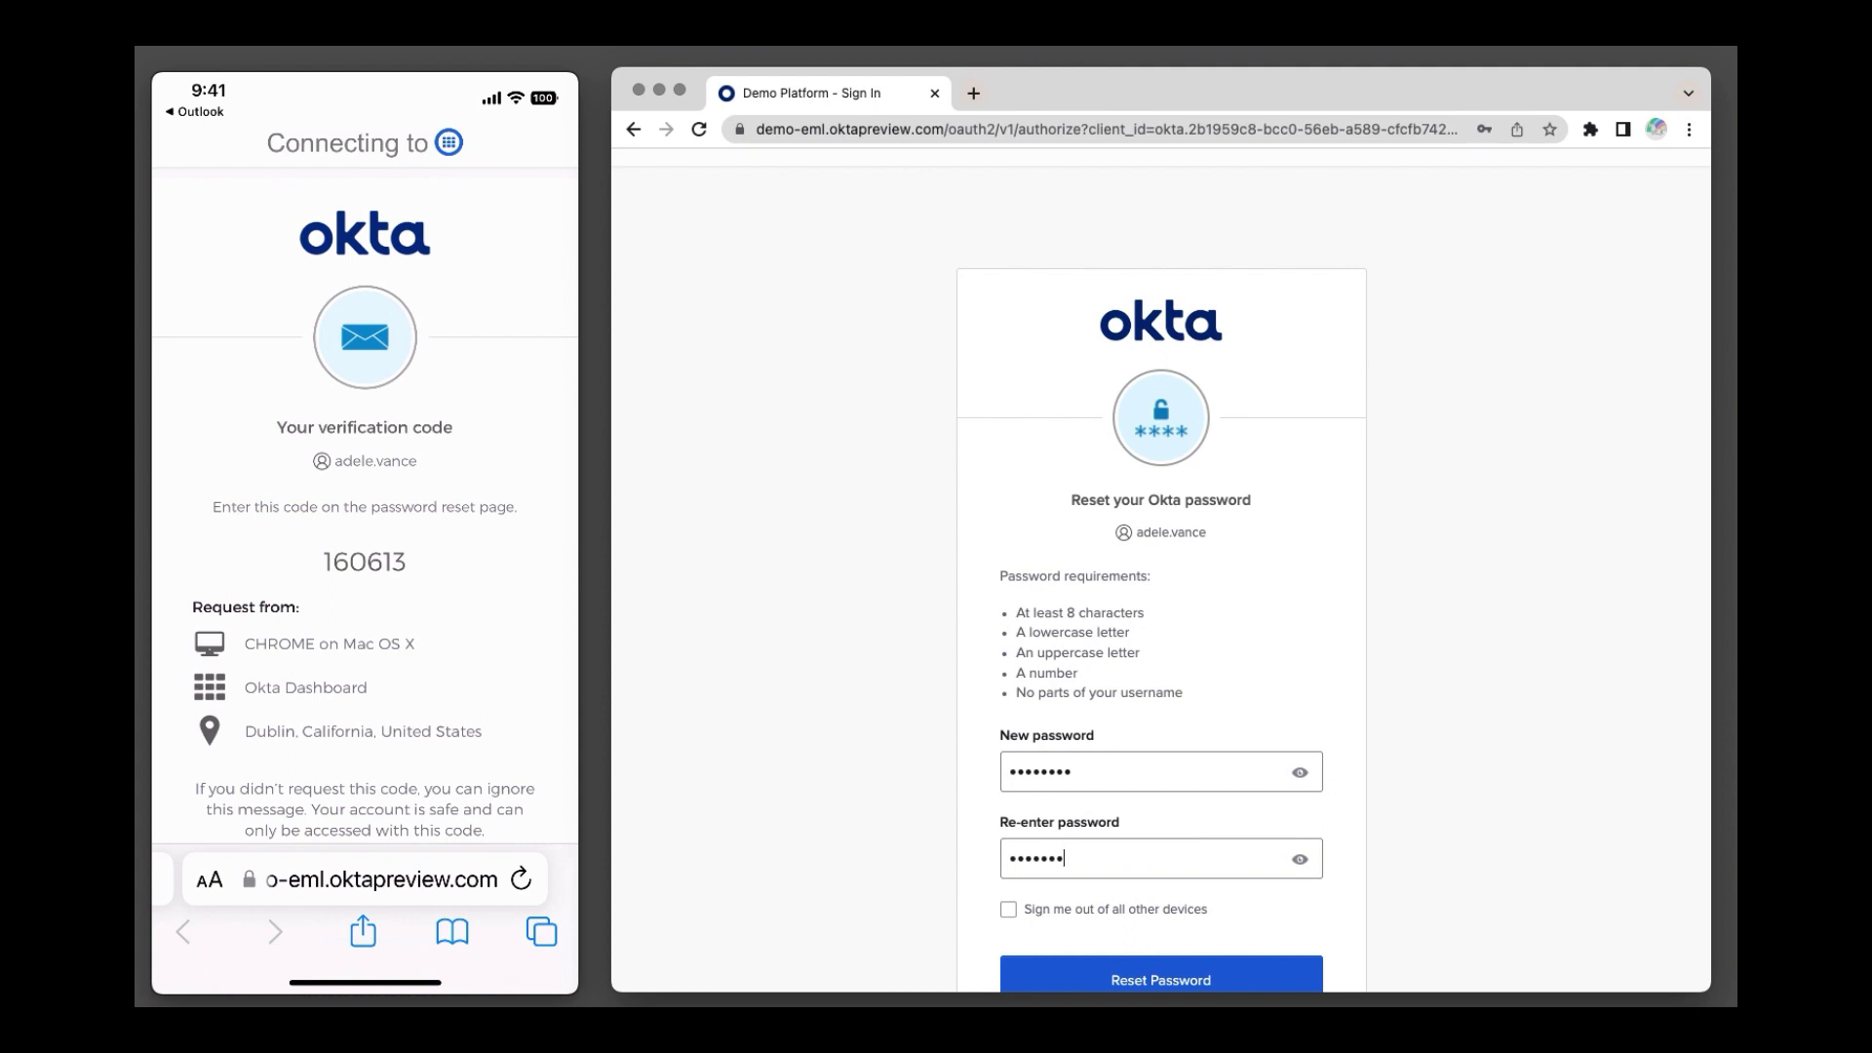
{"action": "scroll", "coordinate": [1194, 893], "scroll_direction": "down", "scroll_amount": 2}
{"action": "left_click", "coordinate": [1194, 890]}
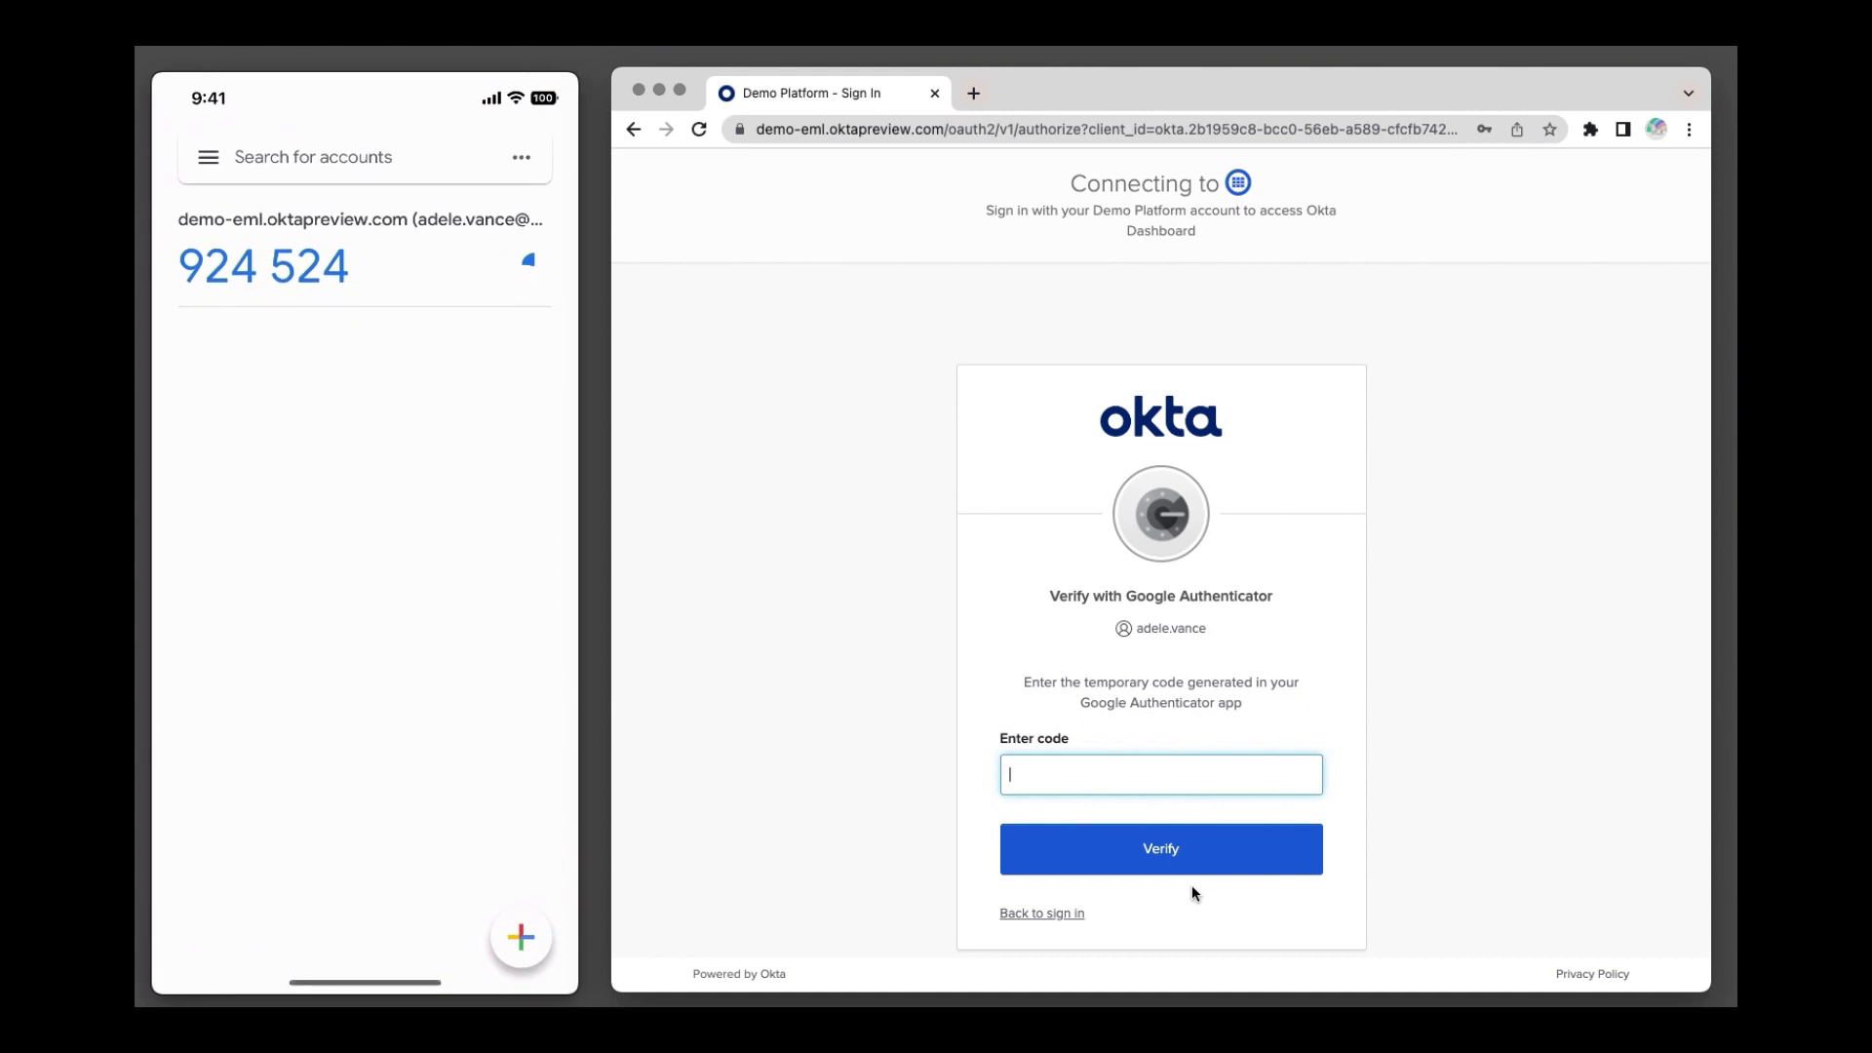
{"action": "type", "text": "924524"}
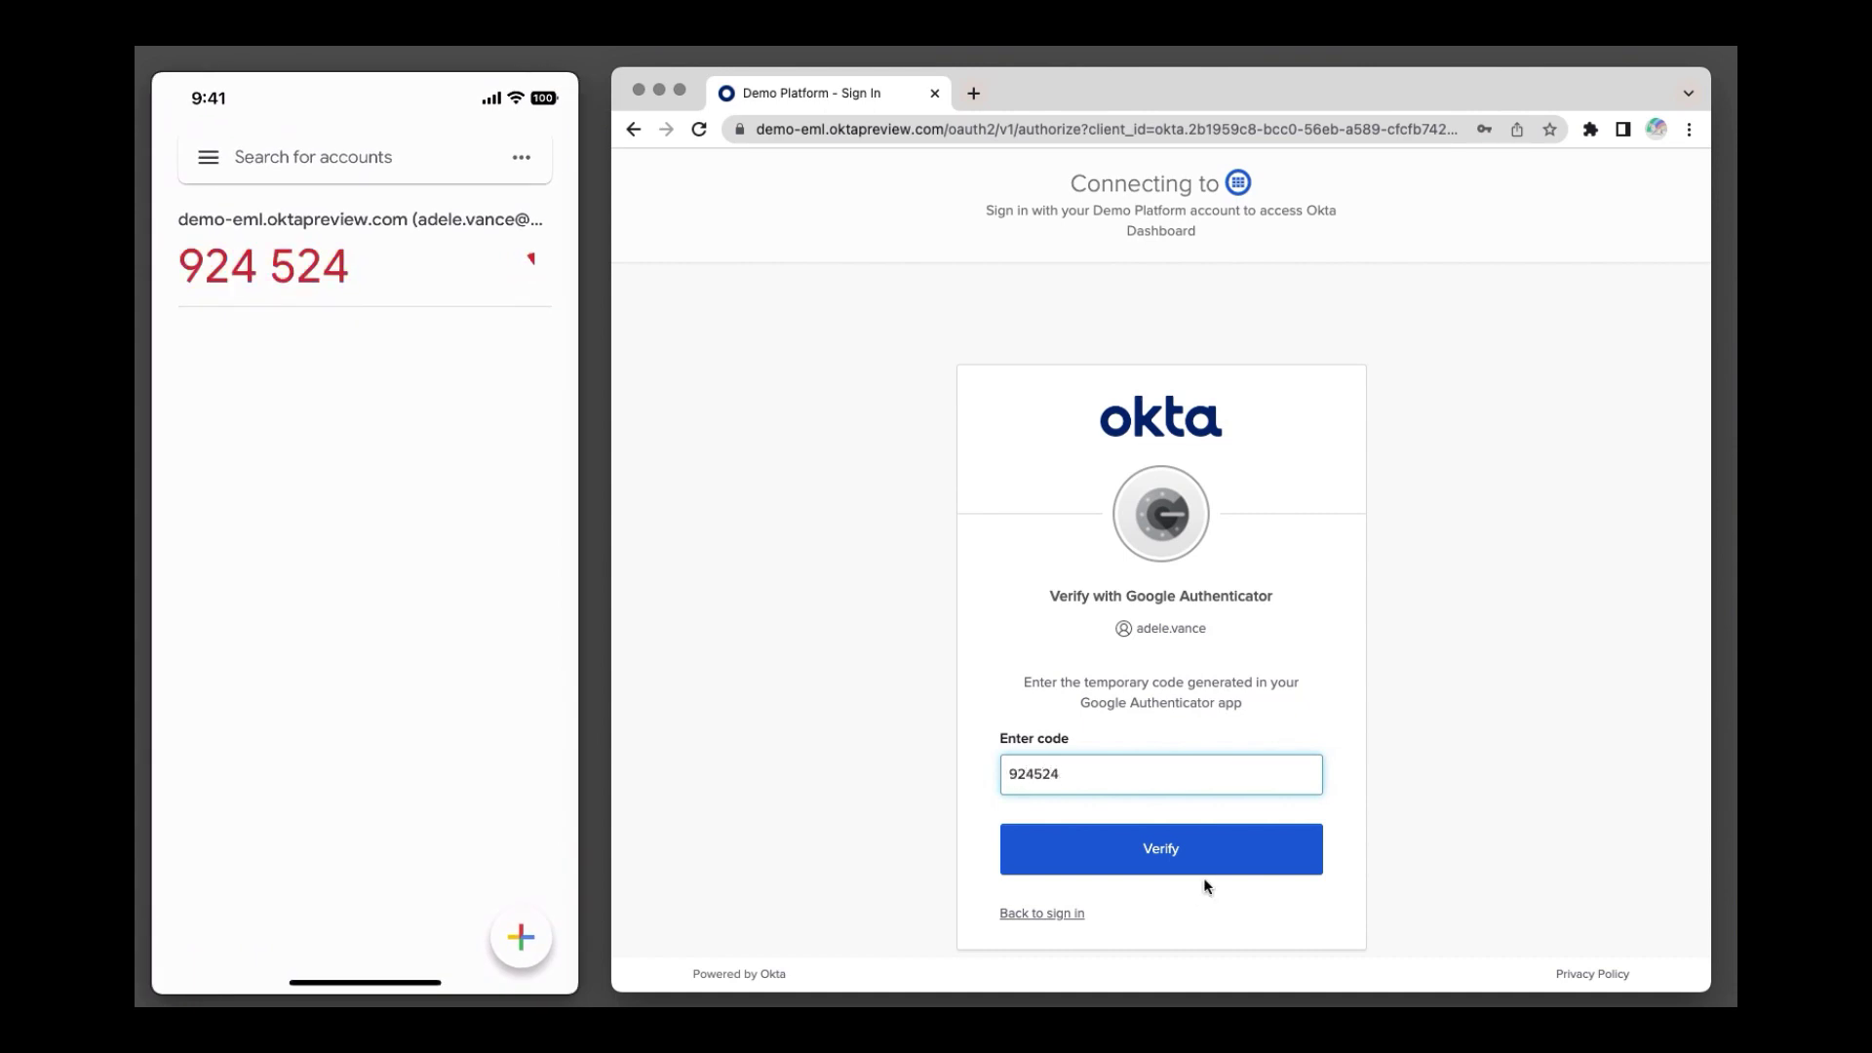
{"action": "left_click", "coordinate": [1171, 850]}
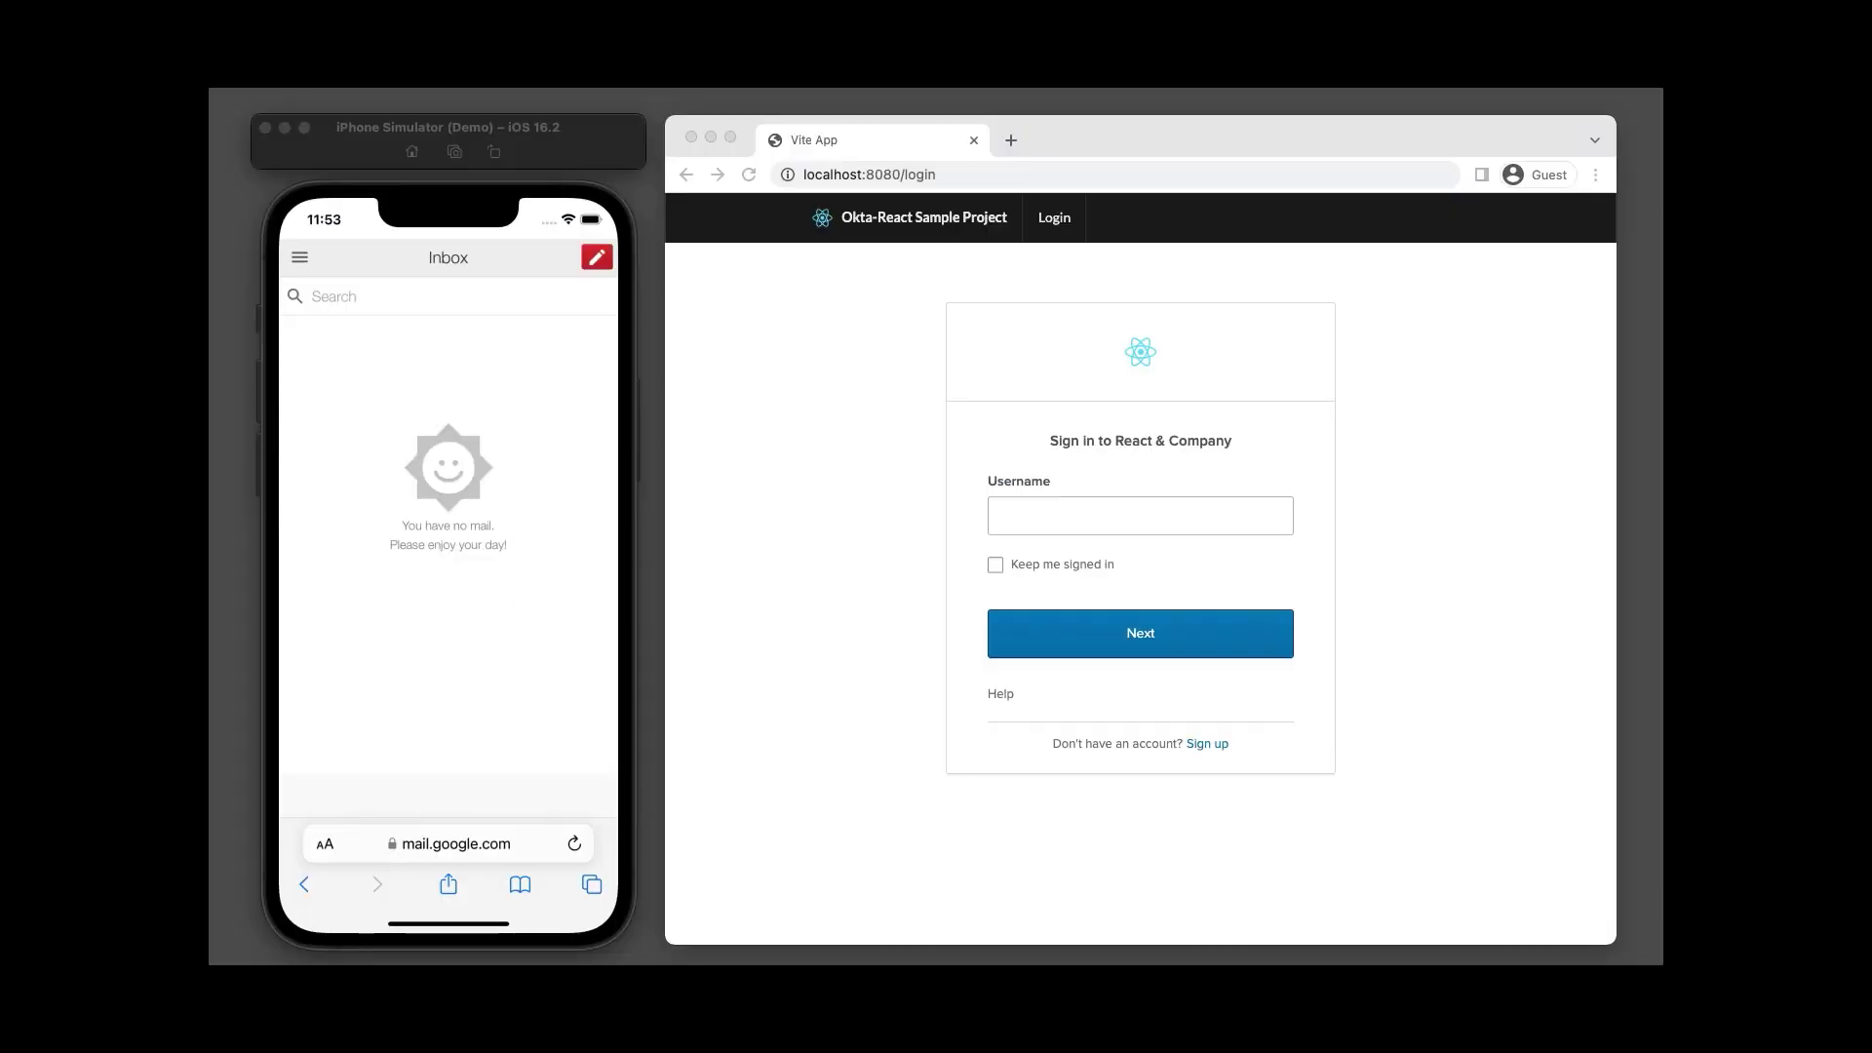
Open the sign-up form and fill in the new user's first name, last name and e-mail address.
{"action": "left_click", "coordinate": [1214, 744]}
{"action": "type", "text": "Jane"}
{"action": "key", "text": "Tab"}
{"action": "type", "text": "User"}
{"action": "key", "text": "Tab"}
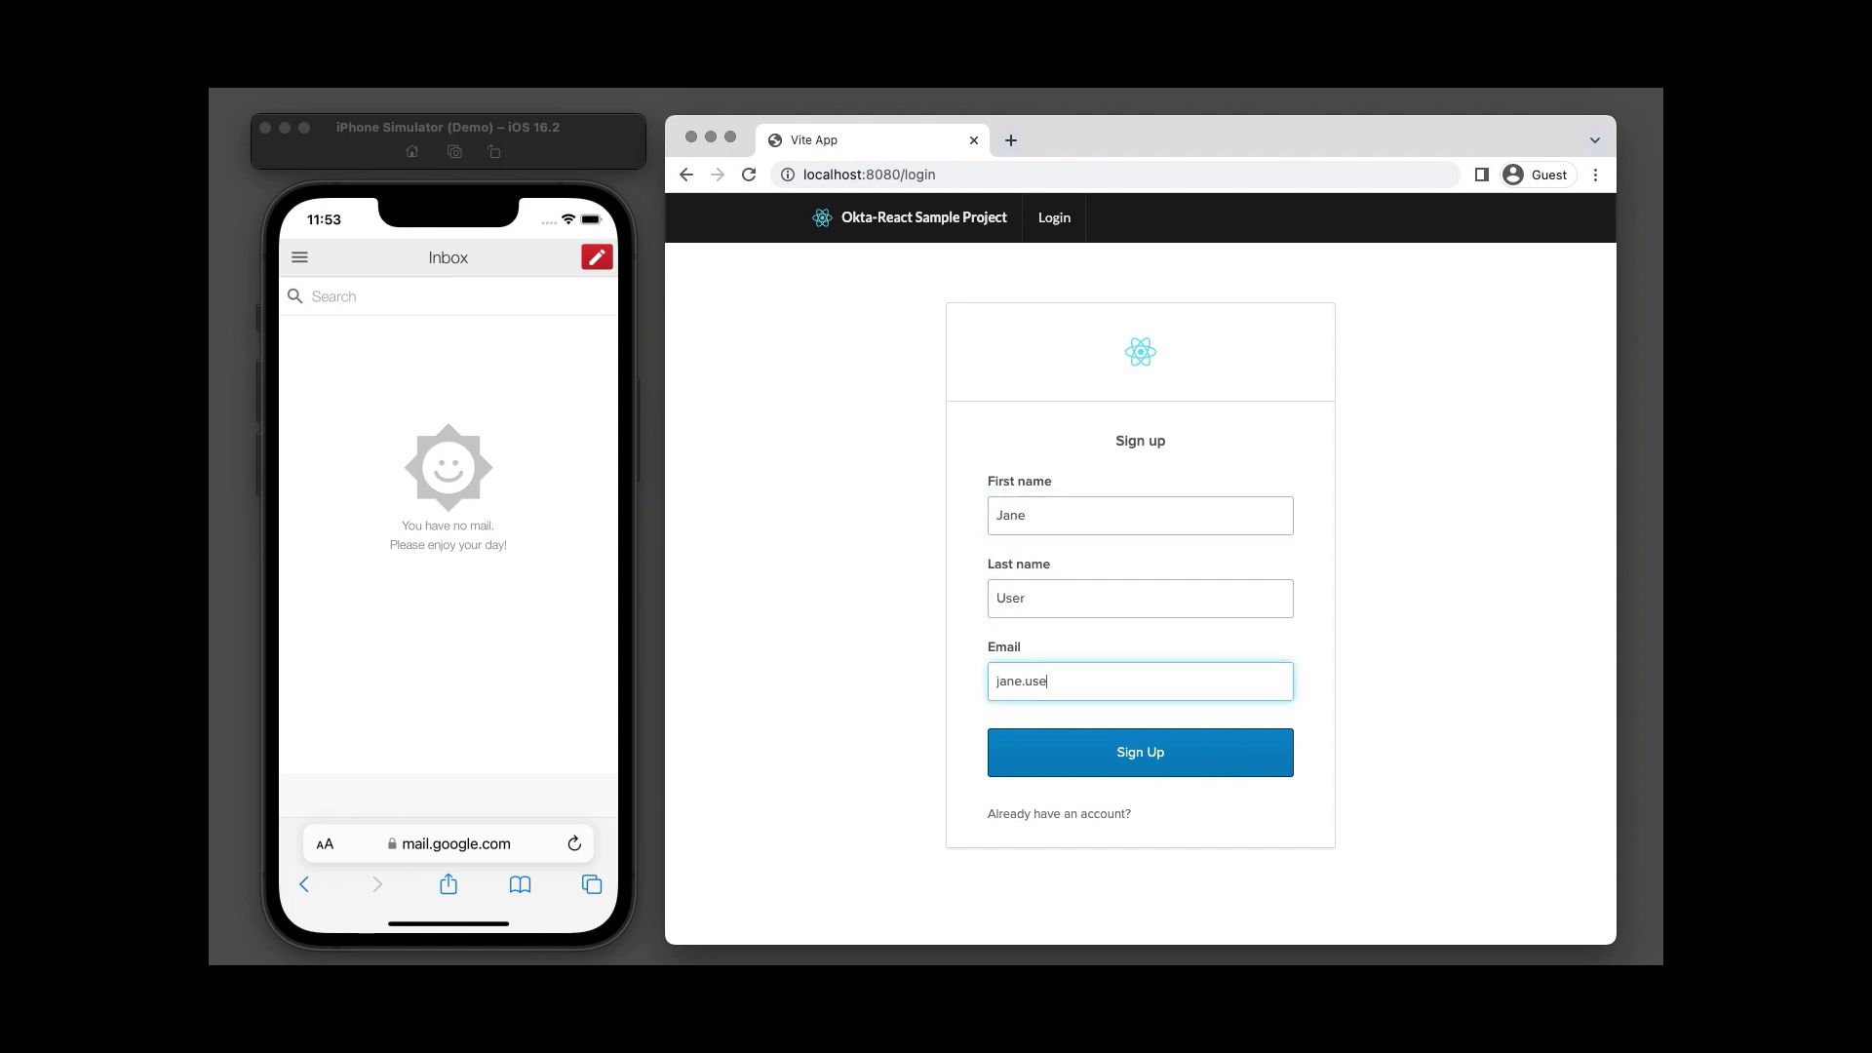
Submit the registration and open Okta's welcome email in the refreshed phone inbox.
{"action": "left_click", "coordinate": [1151, 753]}
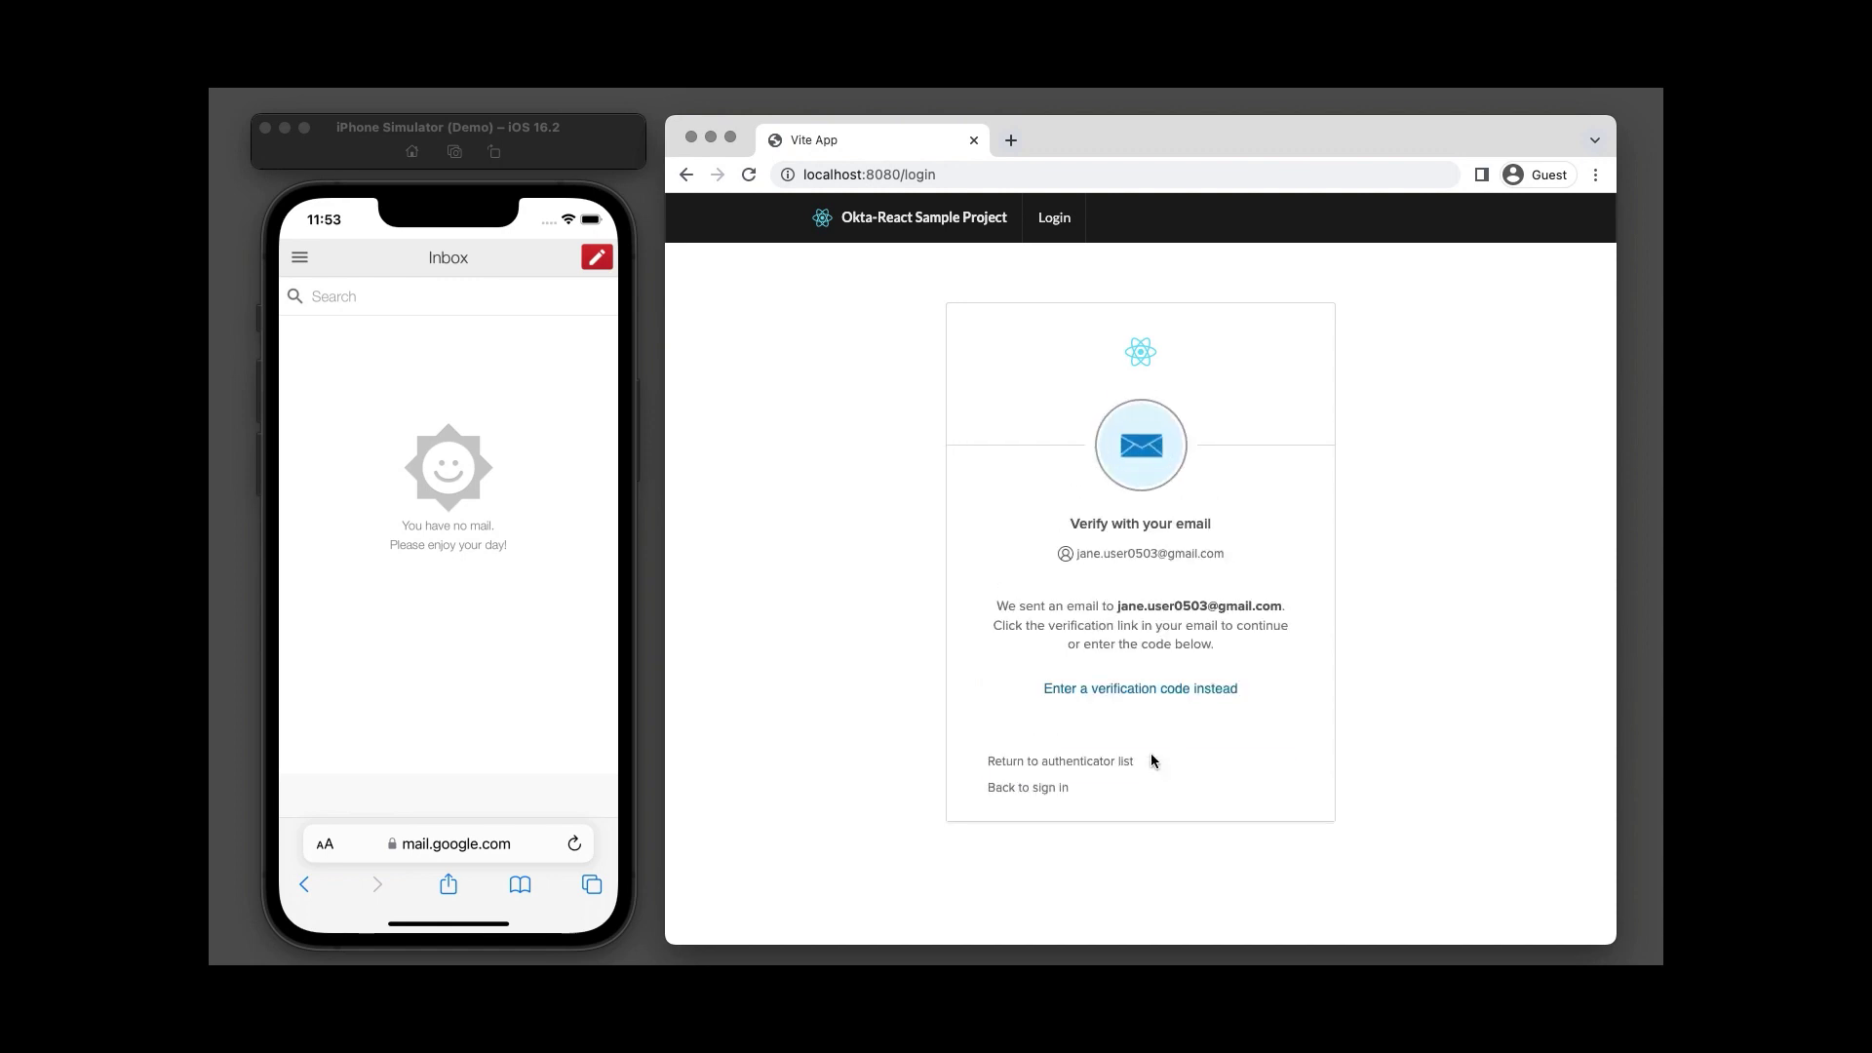
{"action": "left_click", "coordinate": [574, 851]}
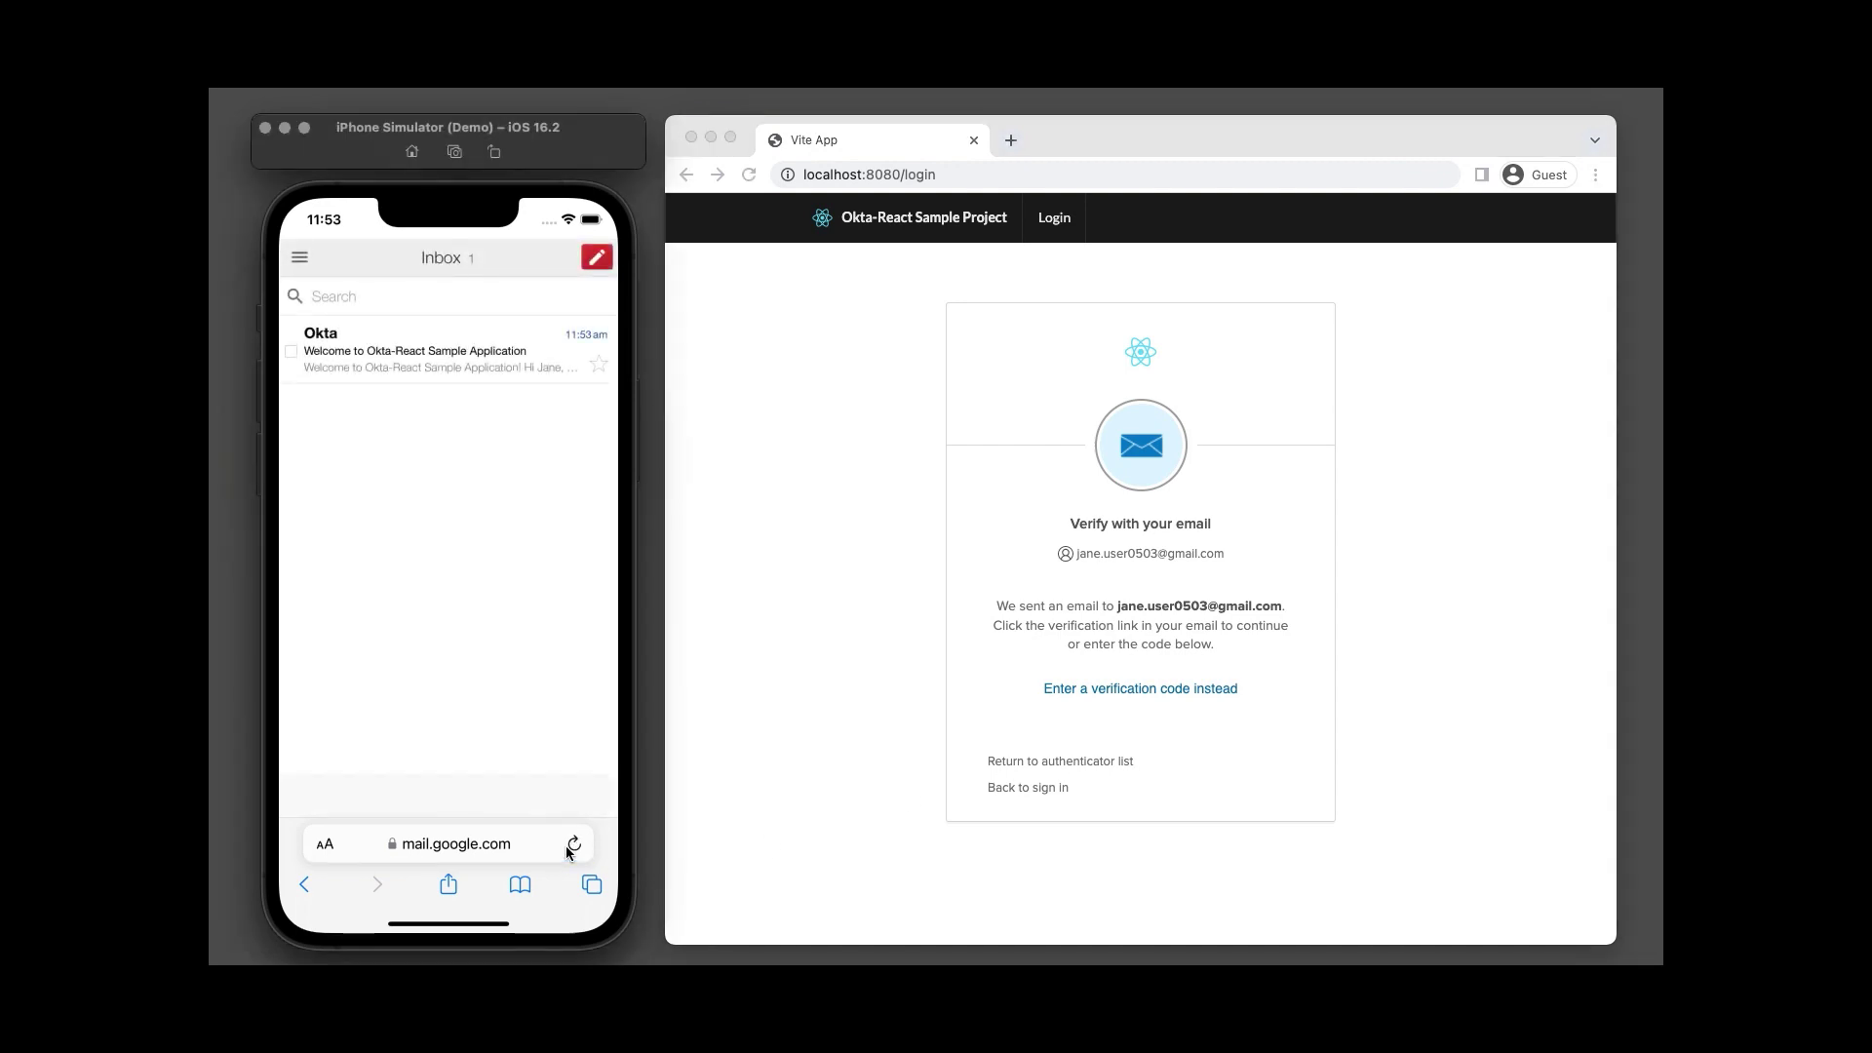
{"action": "left_click", "coordinate": [449, 361]}
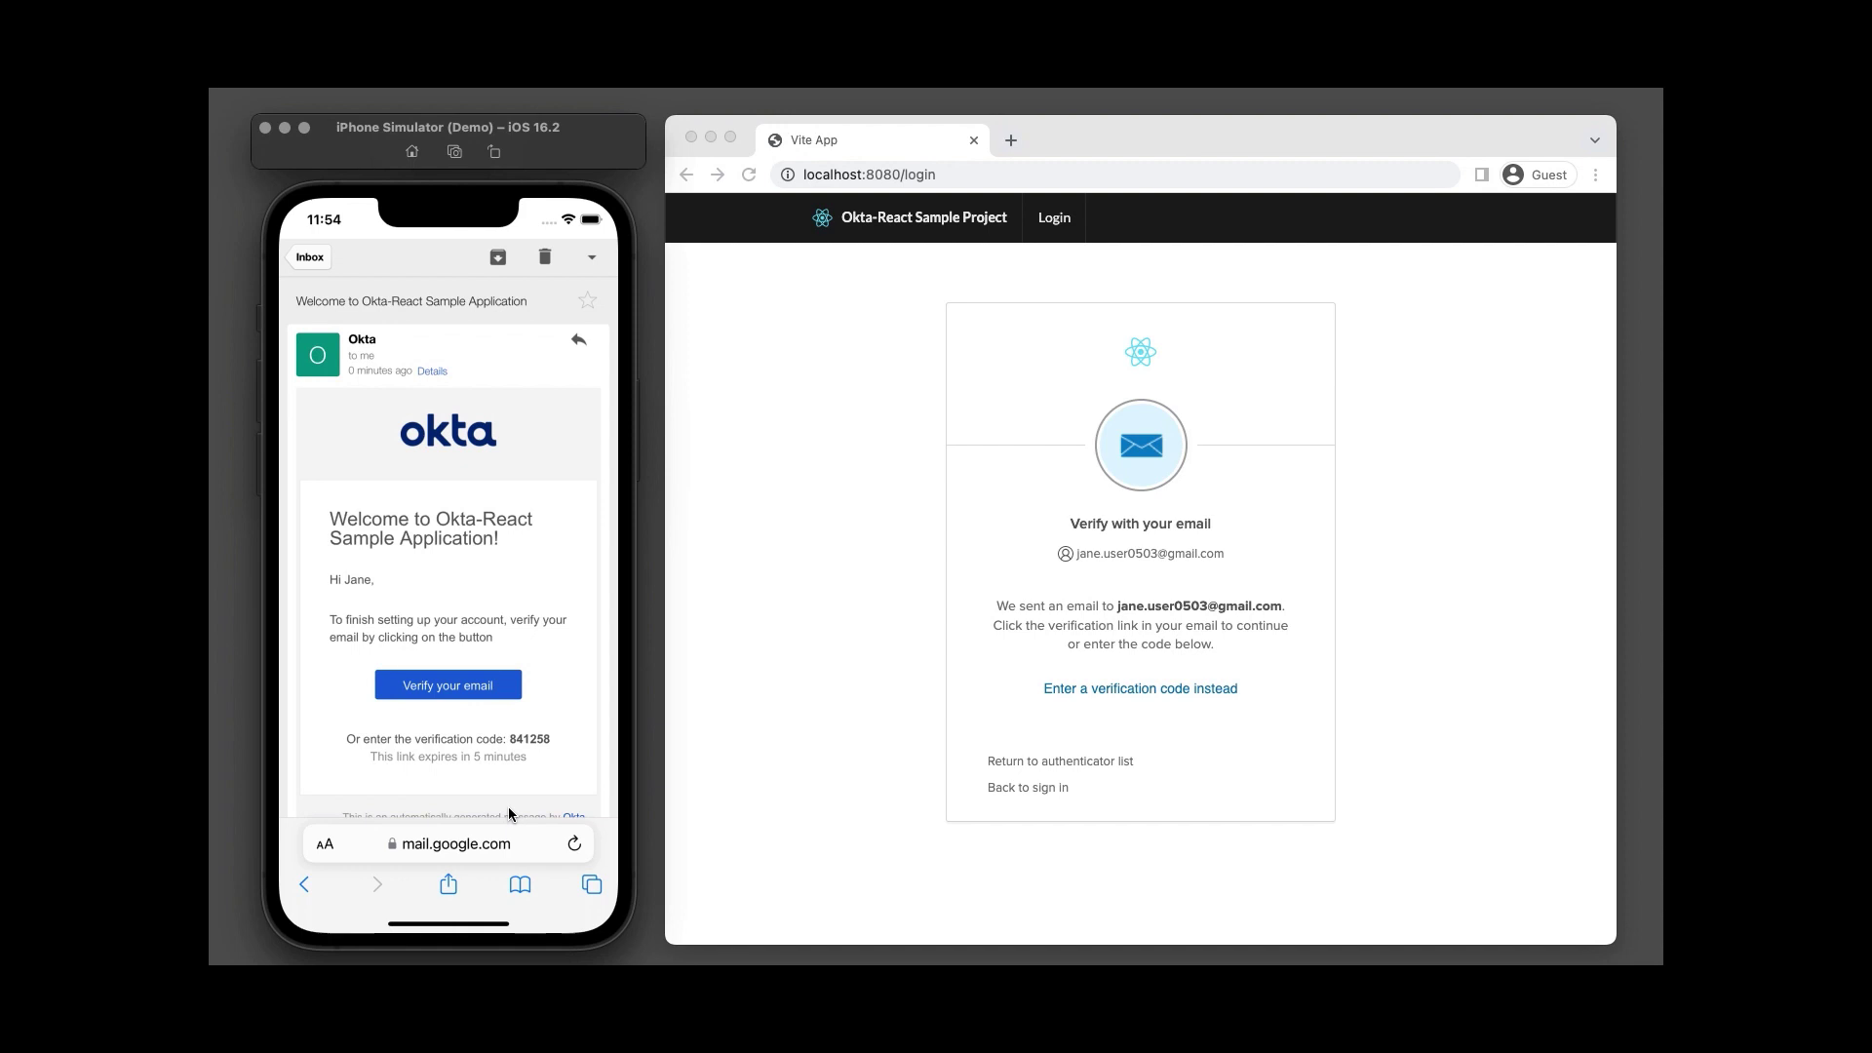
Verify the new account's email by entering the code from the welcome email's link.
{"action": "left_click", "coordinate": [477, 688]}
{"action": "left_click", "coordinate": [1166, 689]}
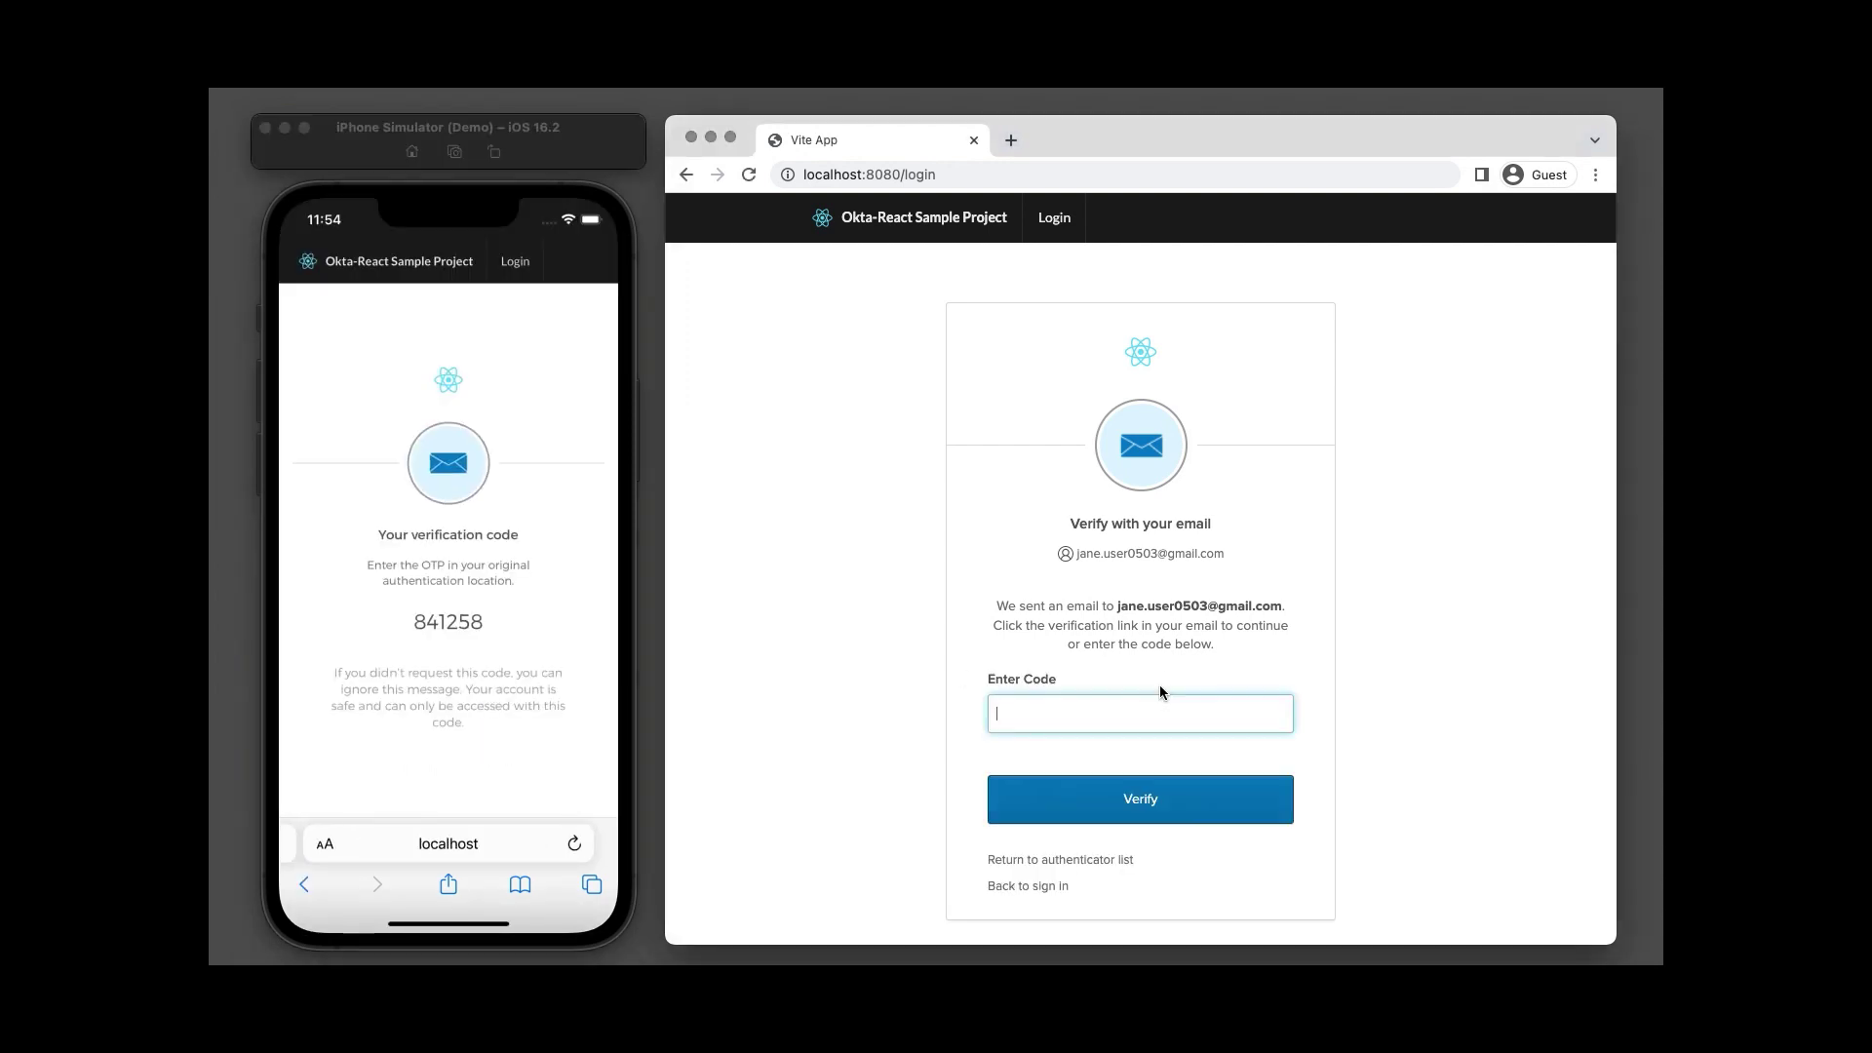
{"action": "type", "text": "841258"}
{"action": "left_click", "coordinate": [1161, 801]}
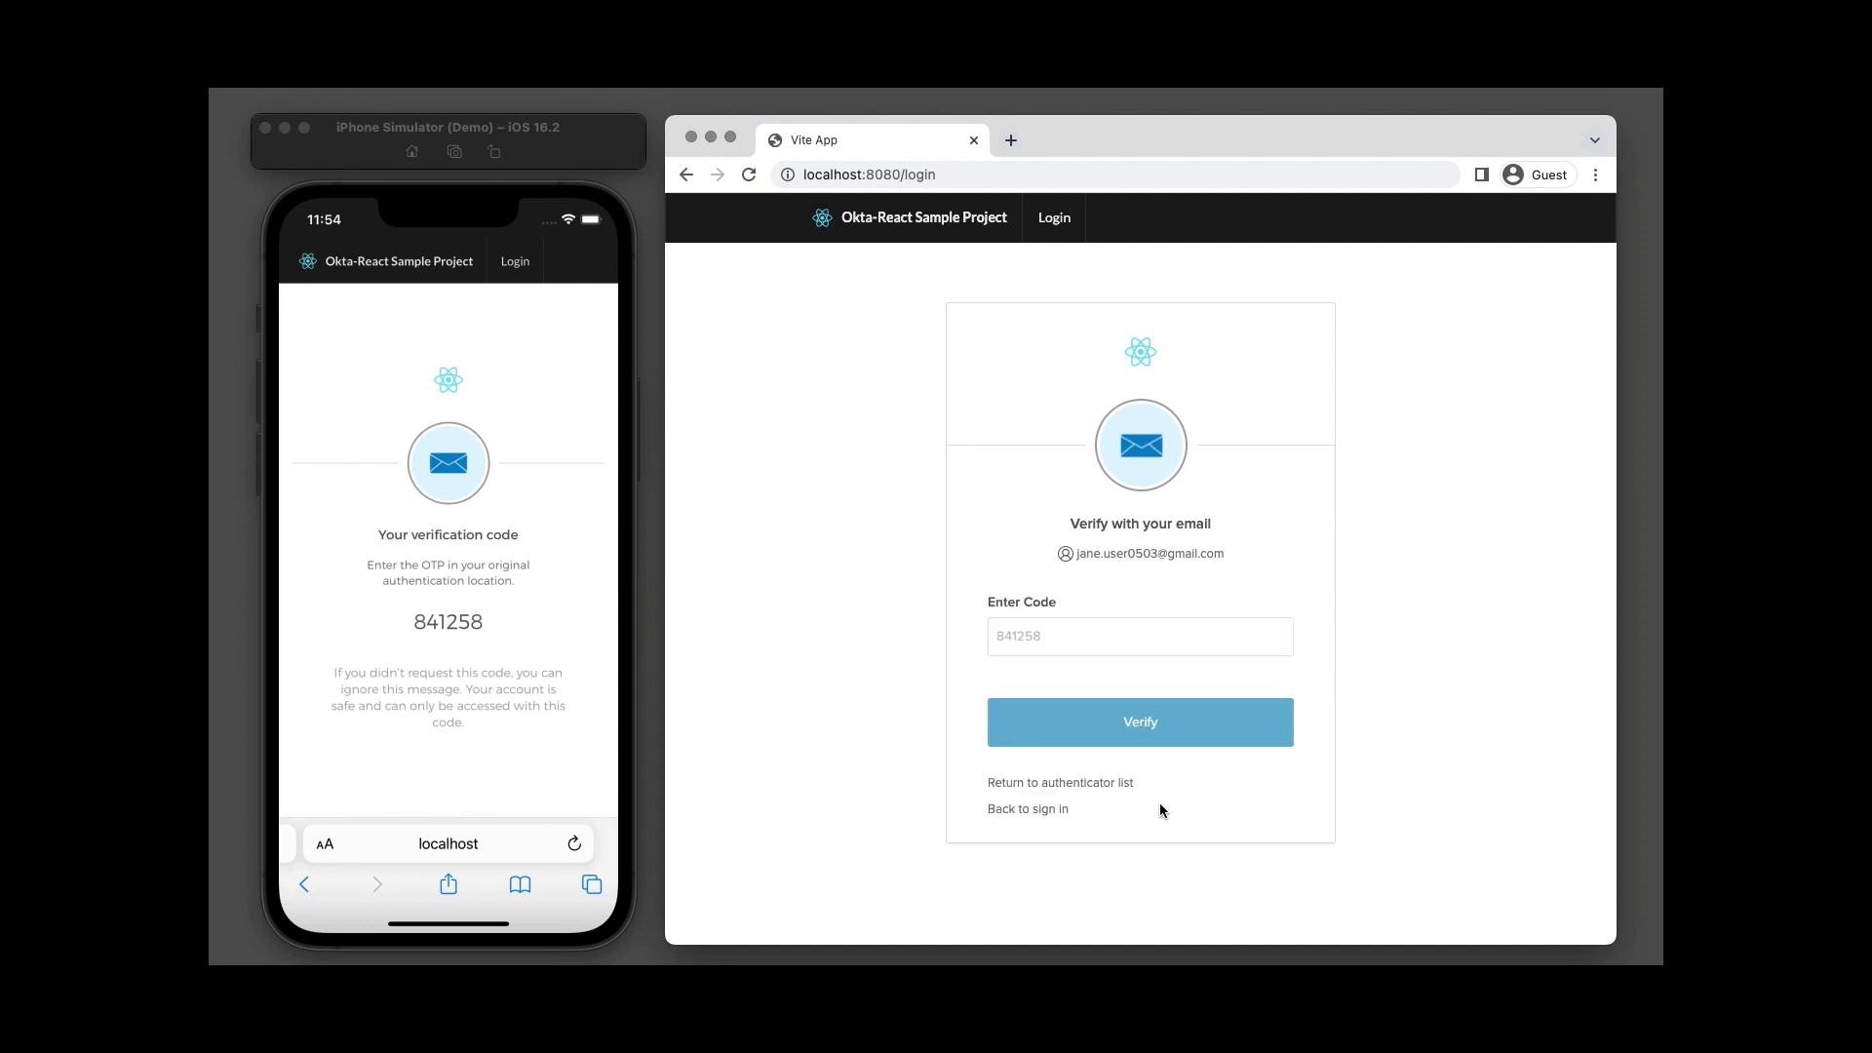
Skip optional security methods and view the new user's ID token claims on the Profile page.
{"action": "scroll", "coordinate": [1160, 804], "scroll_direction": "down", "scroll_amount": 3}
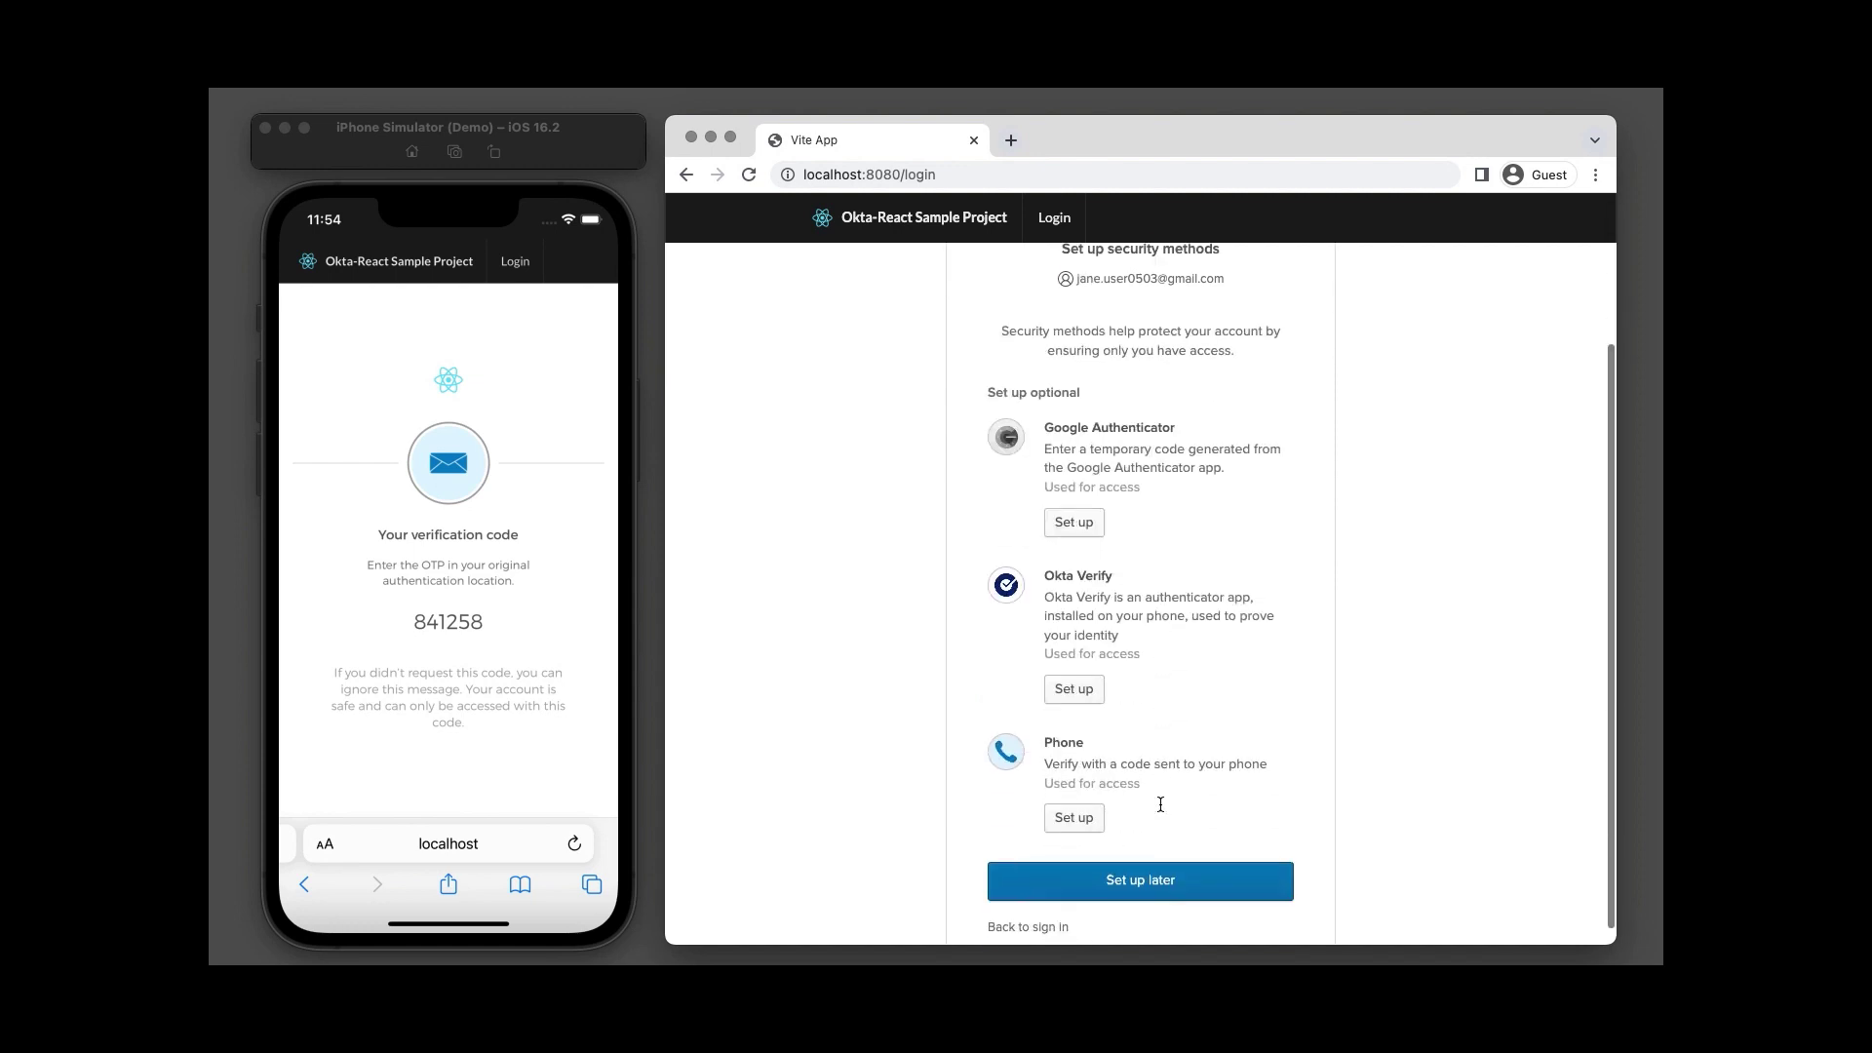
{"action": "left_click", "coordinate": [1166, 873]}
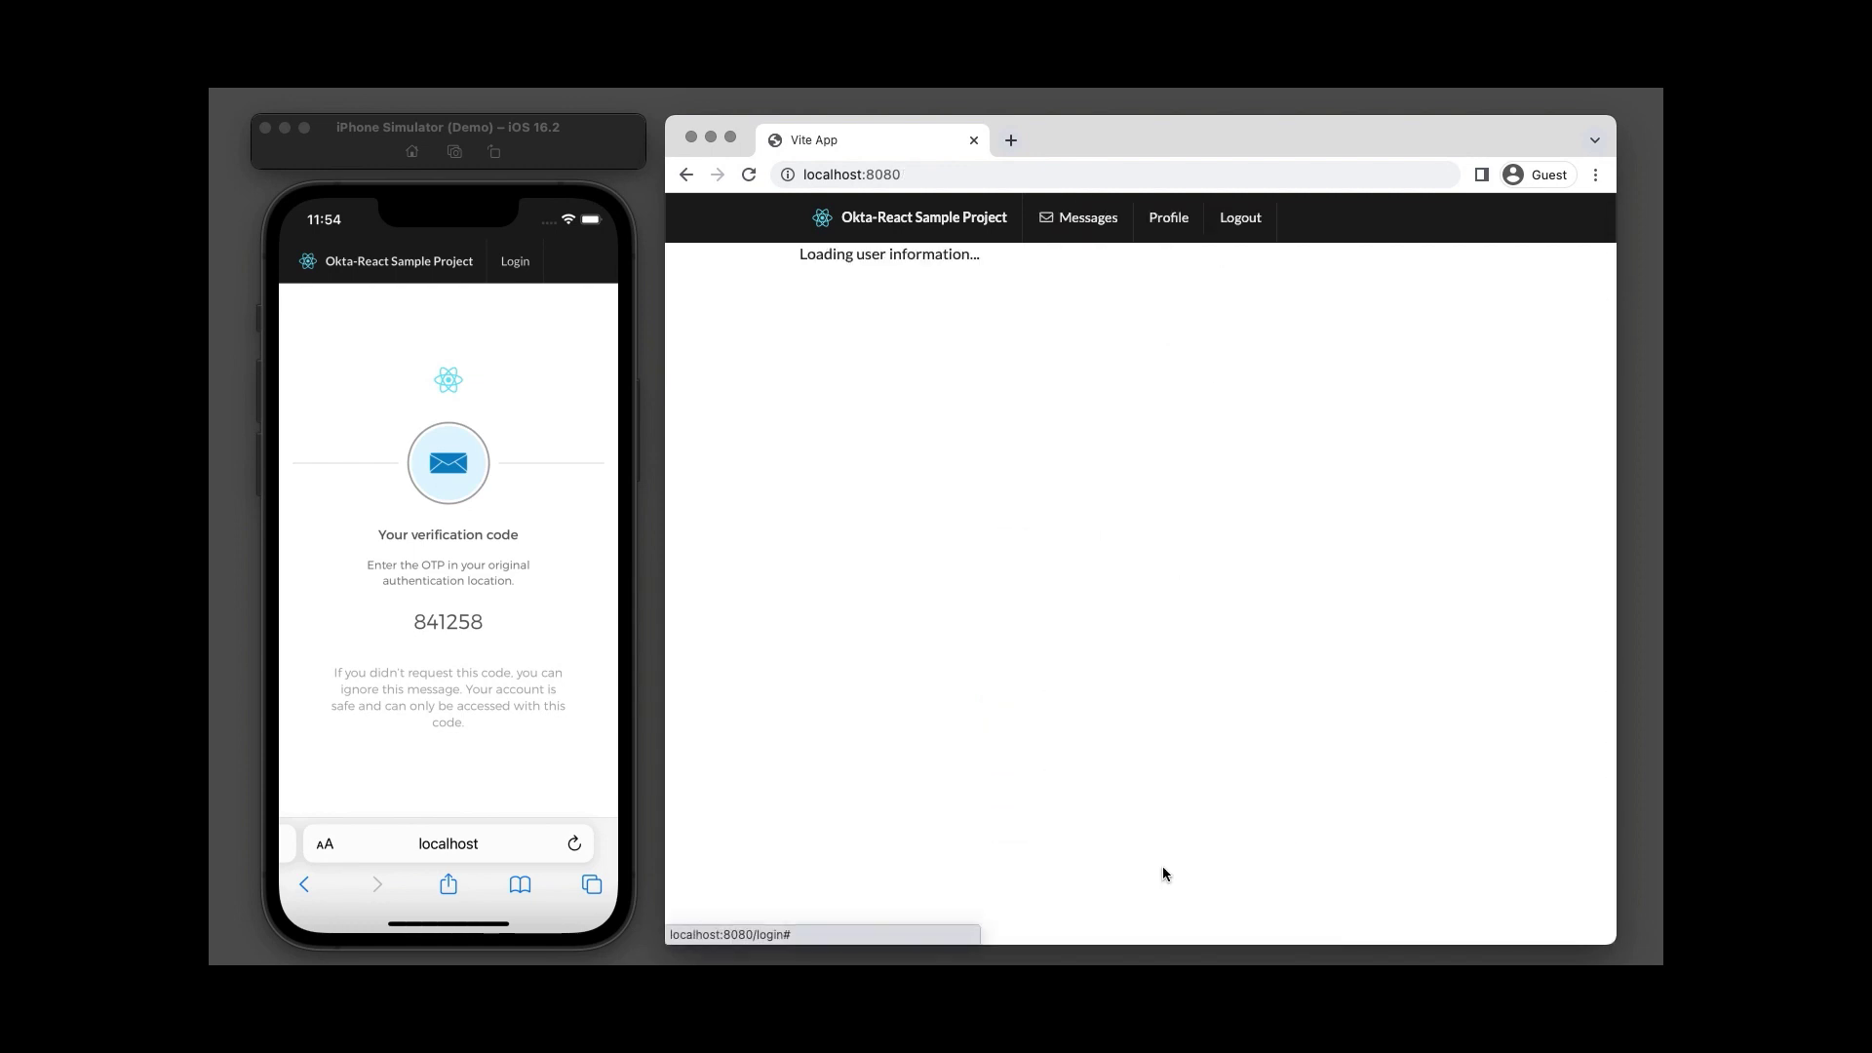
{"action": "scroll", "coordinate": [1162, 866], "scroll_direction": "up", "scroll_amount": 2}
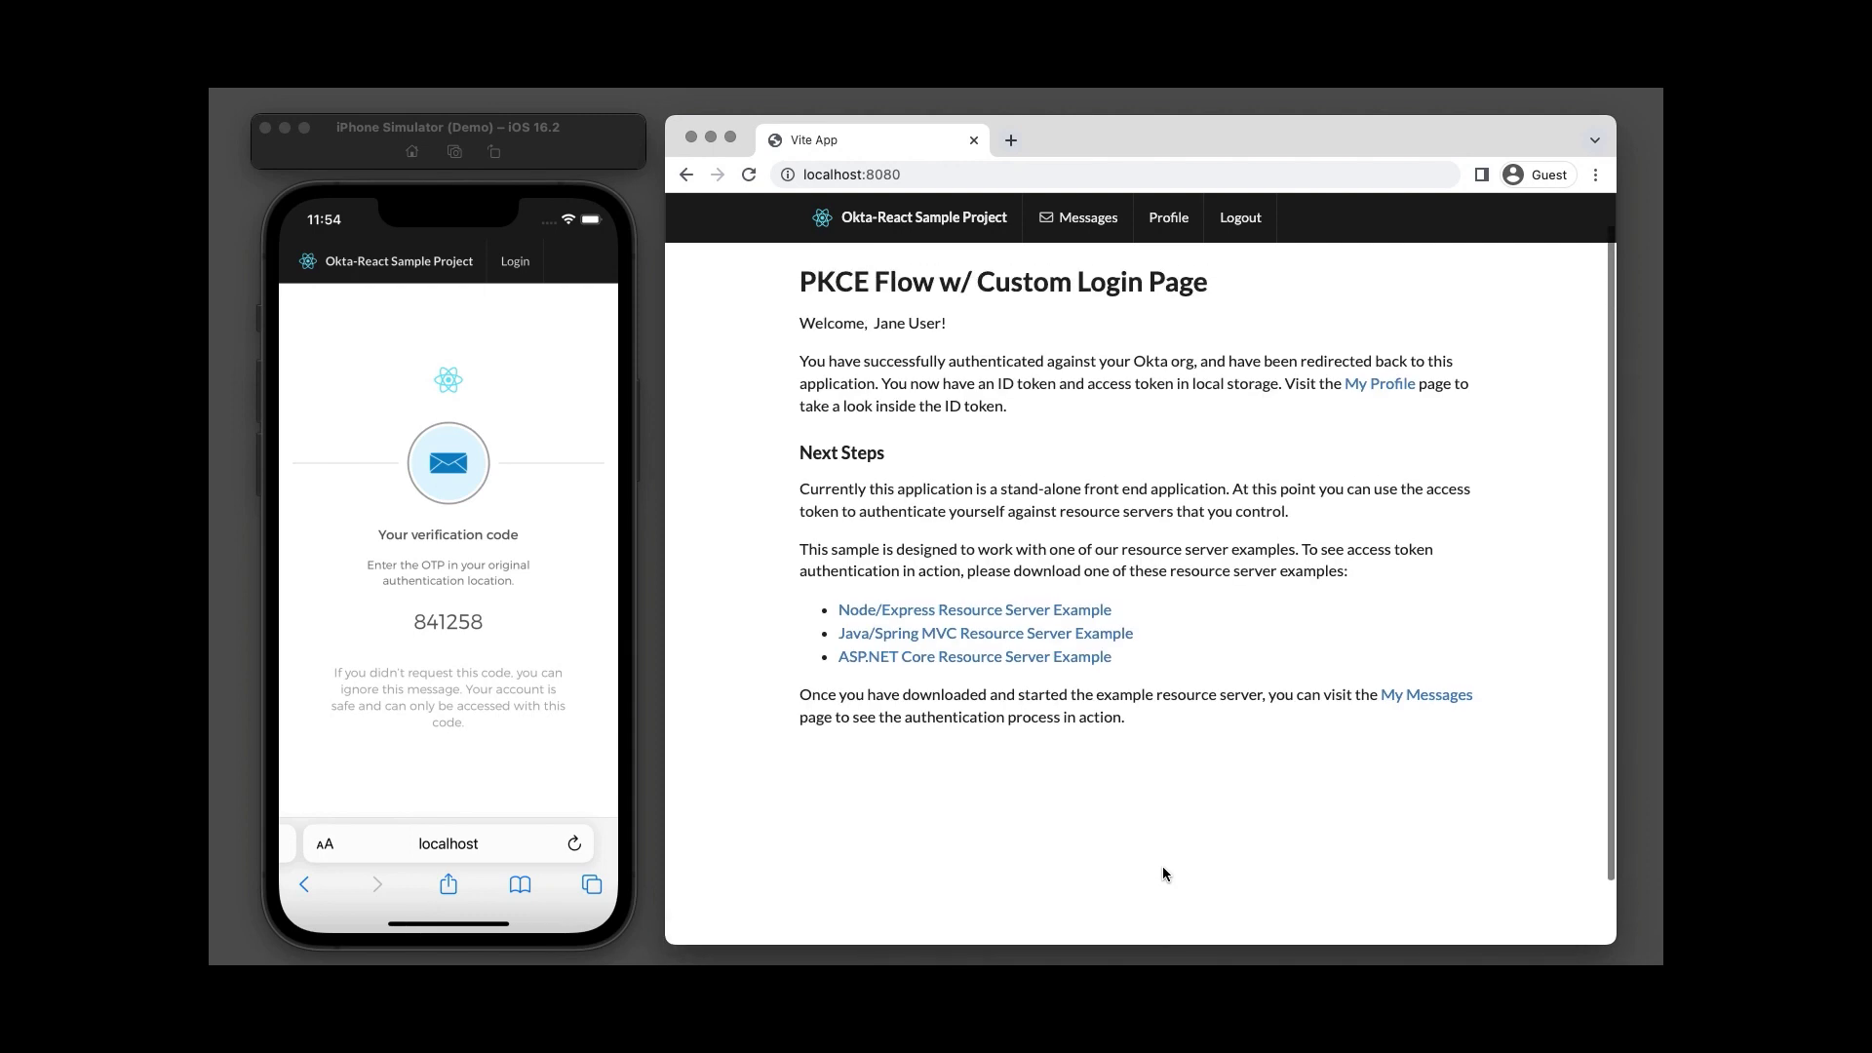
{"action": "left_click", "coordinate": [1170, 216]}
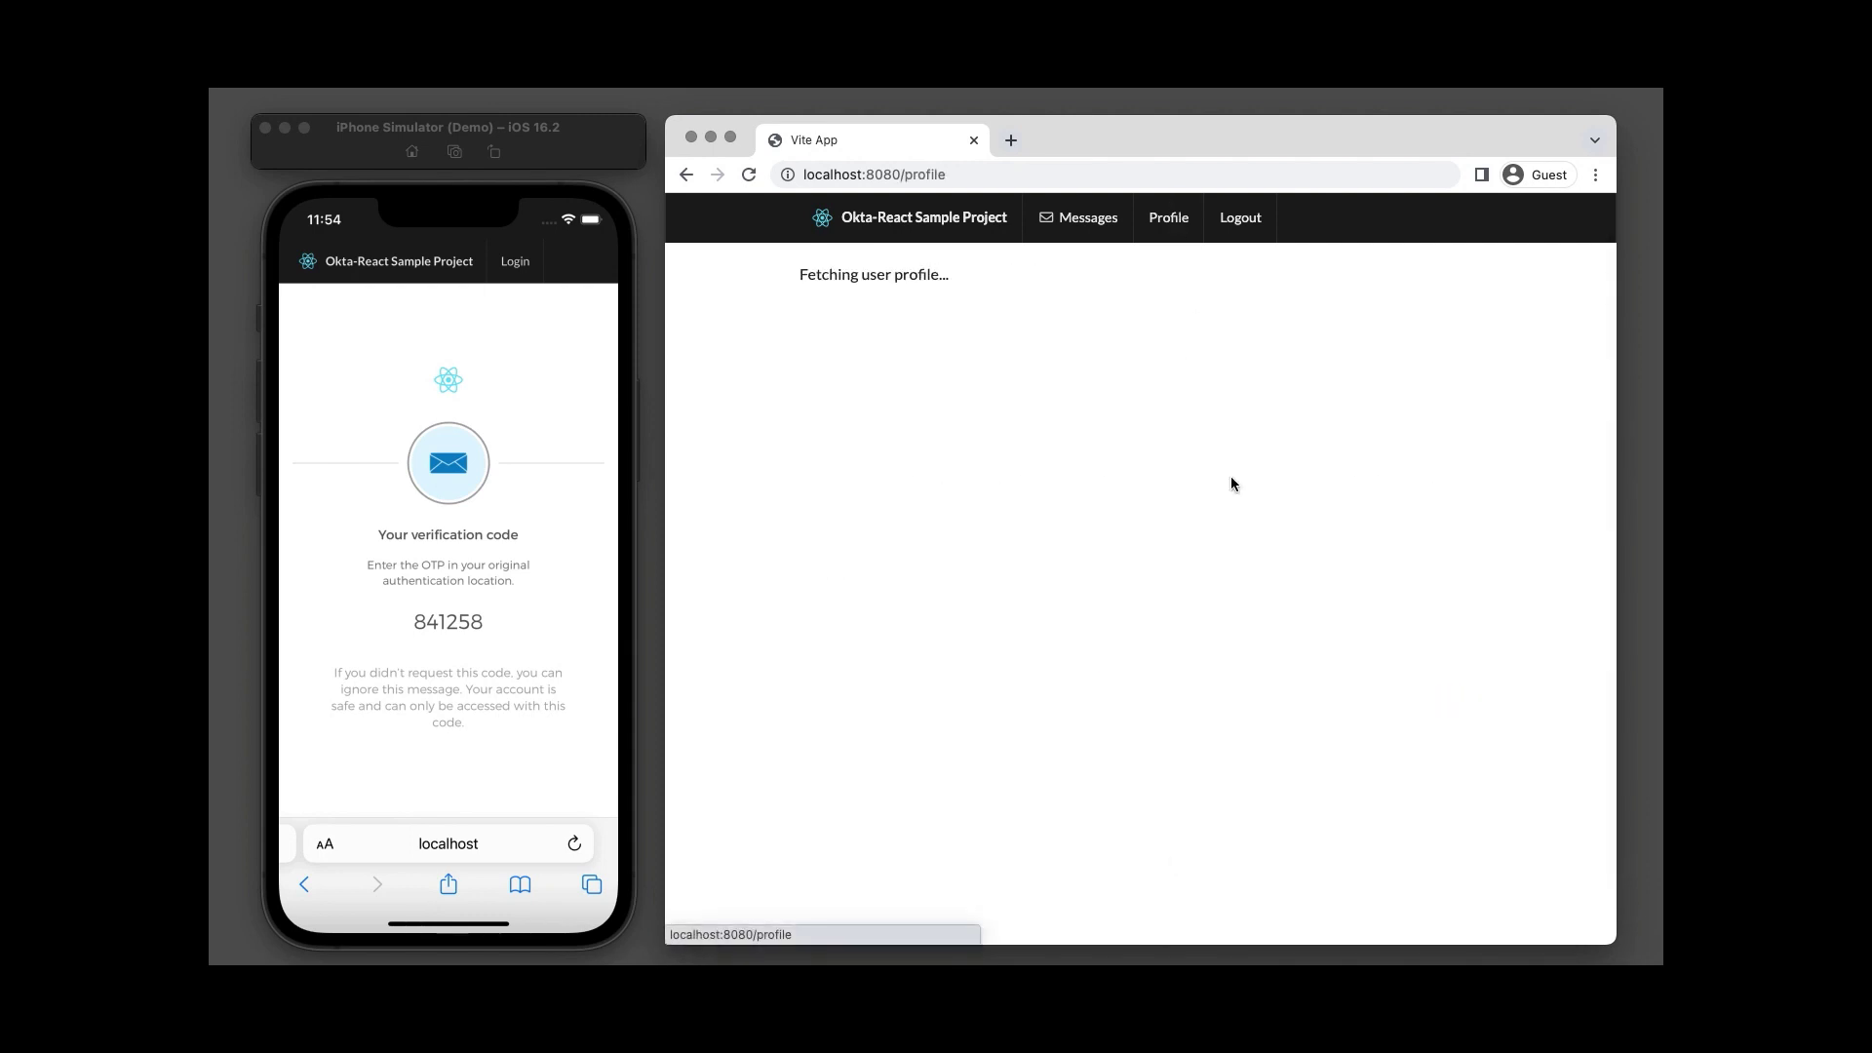
{"action": "scroll", "coordinate": [1383, 749], "scroll_direction": "down", "scroll_amount": 1}
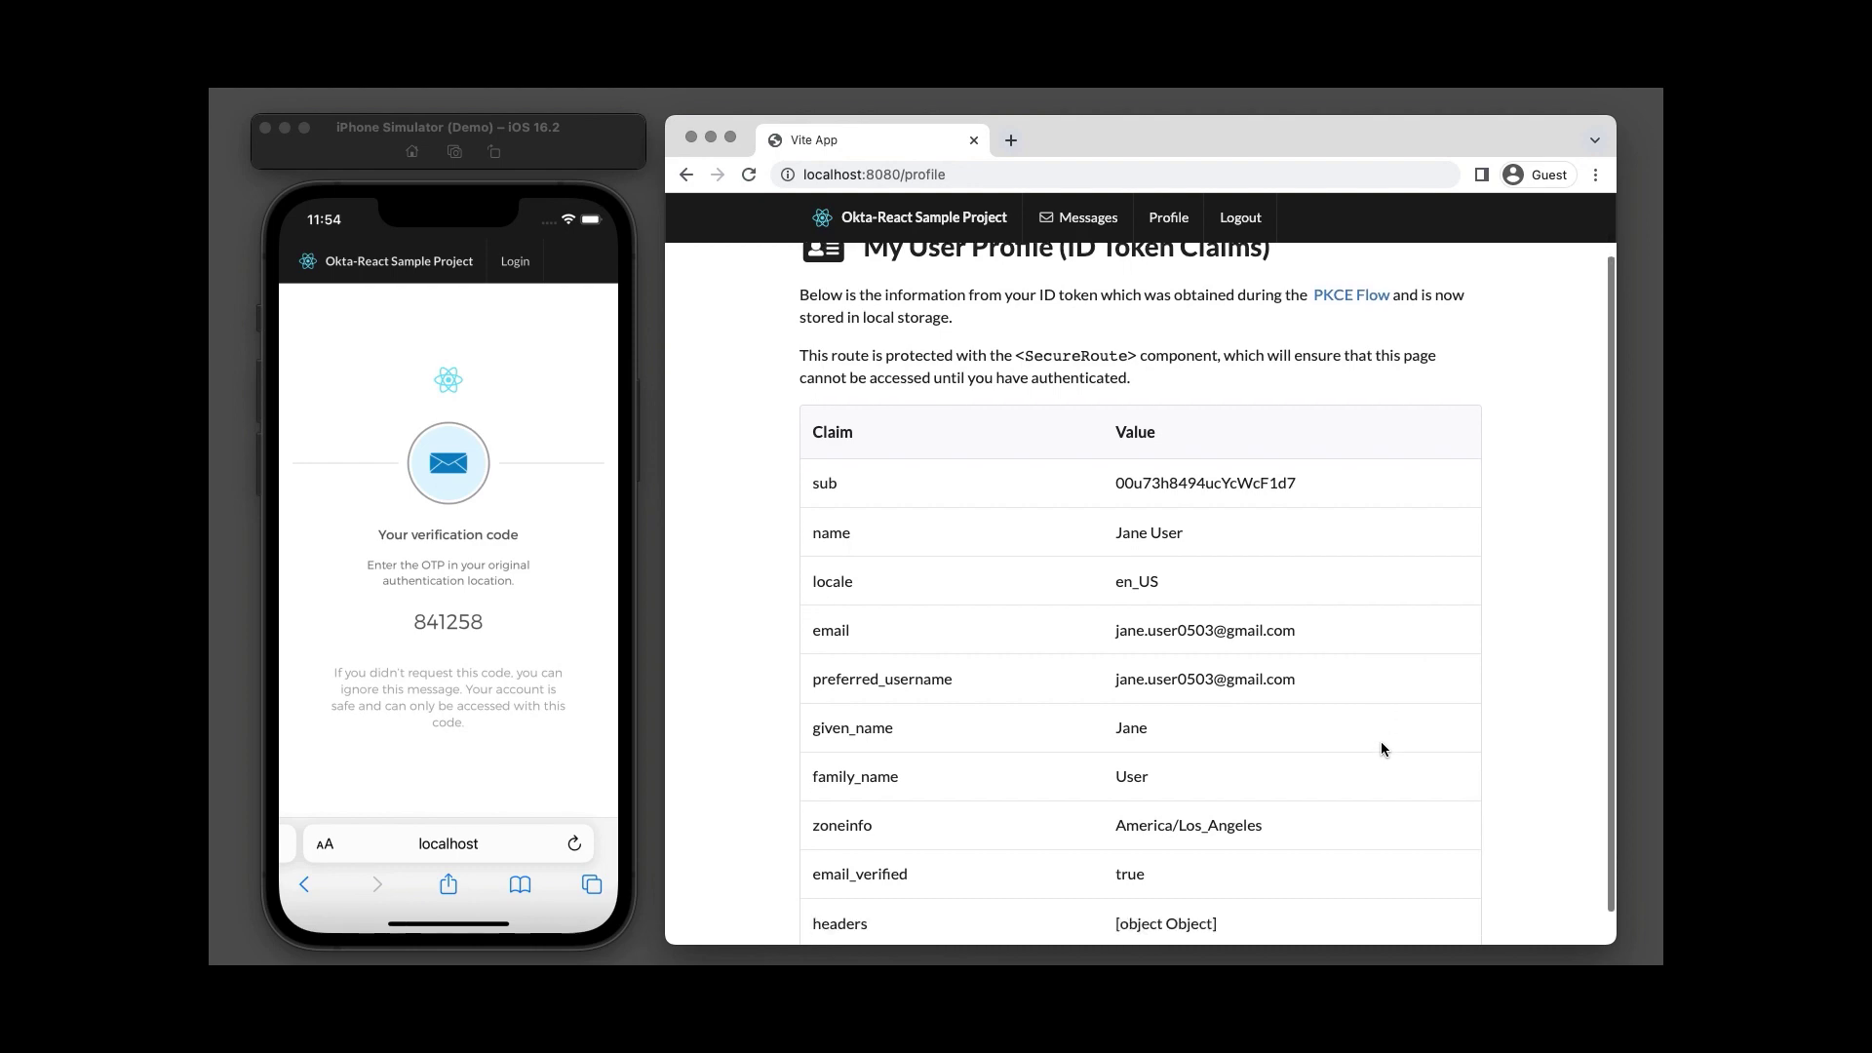